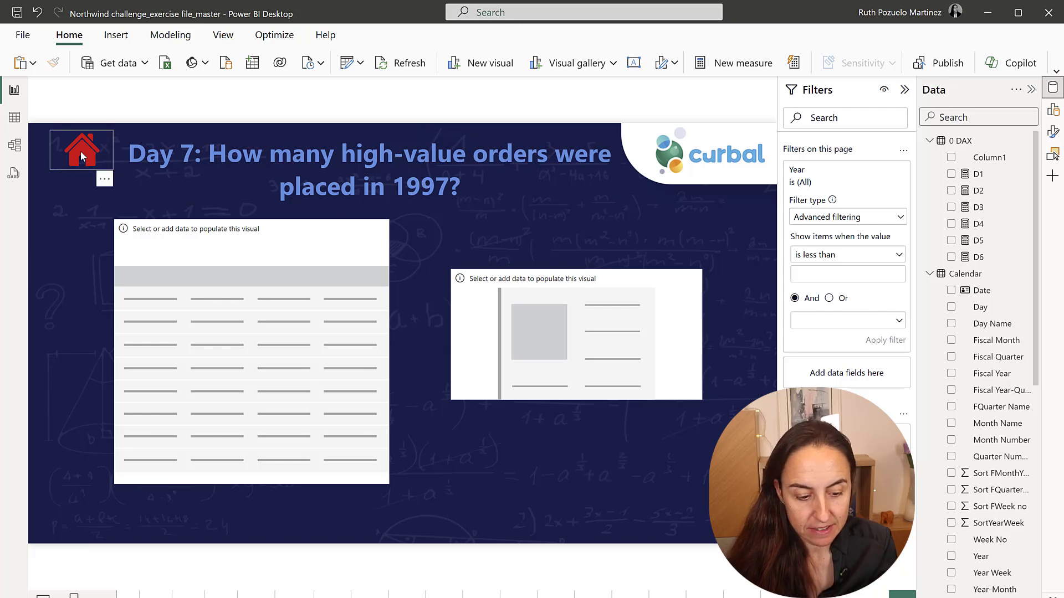
# - Populate the empty table visual with OrderID and Total sales after discount from Order_Details and Year from Calendar
pyautogui.click(217, 596)
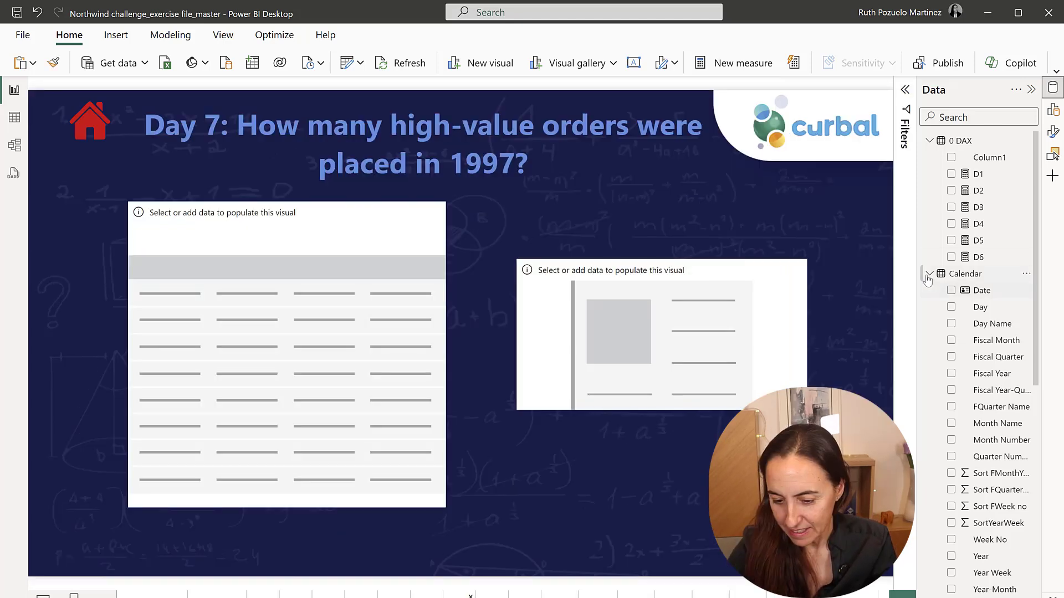
pyautogui.click(930, 274)
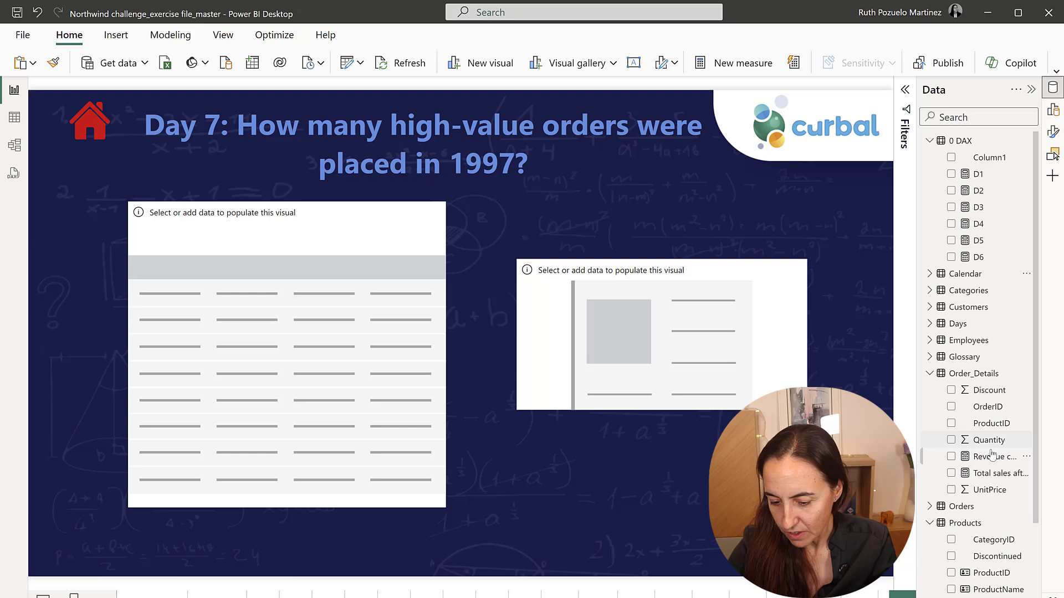
pyautogui.moveTo(992, 410); pyautogui.dragTo(344, 323)
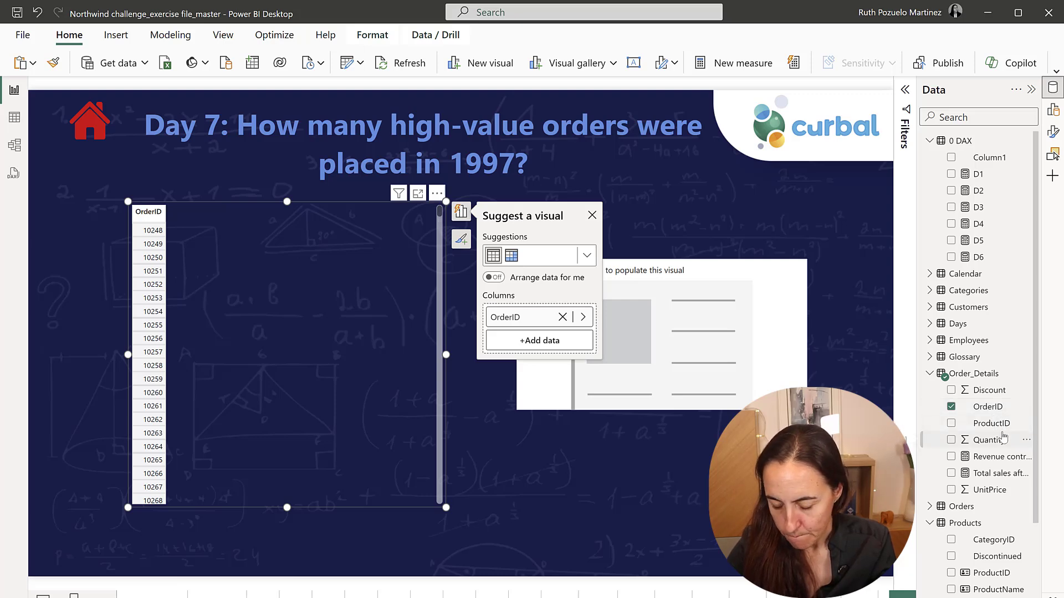
pyautogui.moveTo(992, 473); pyautogui.dragTo(284, 344)
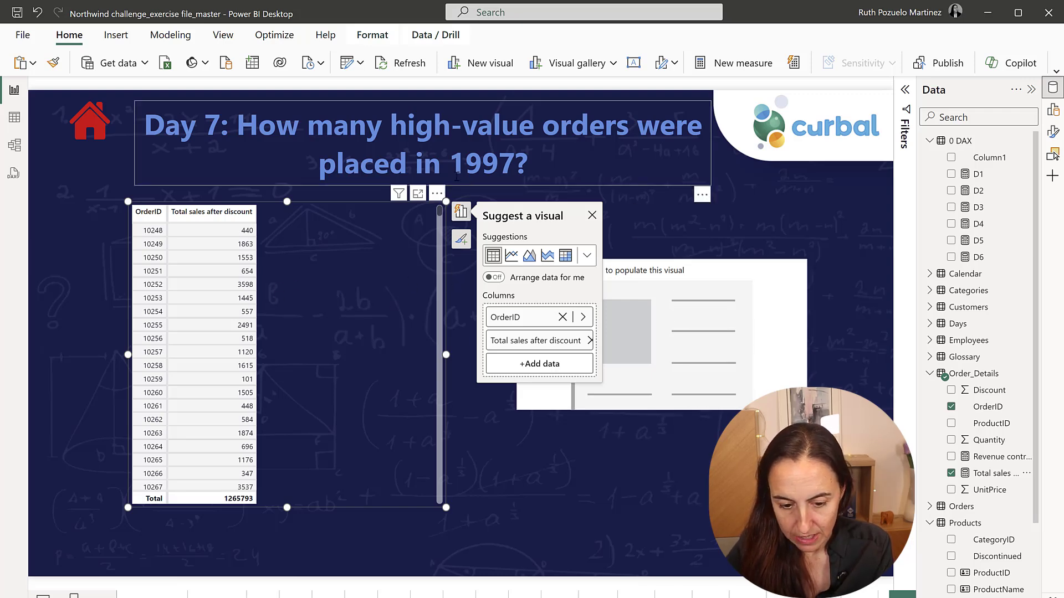
pyautogui.click(930, 274)
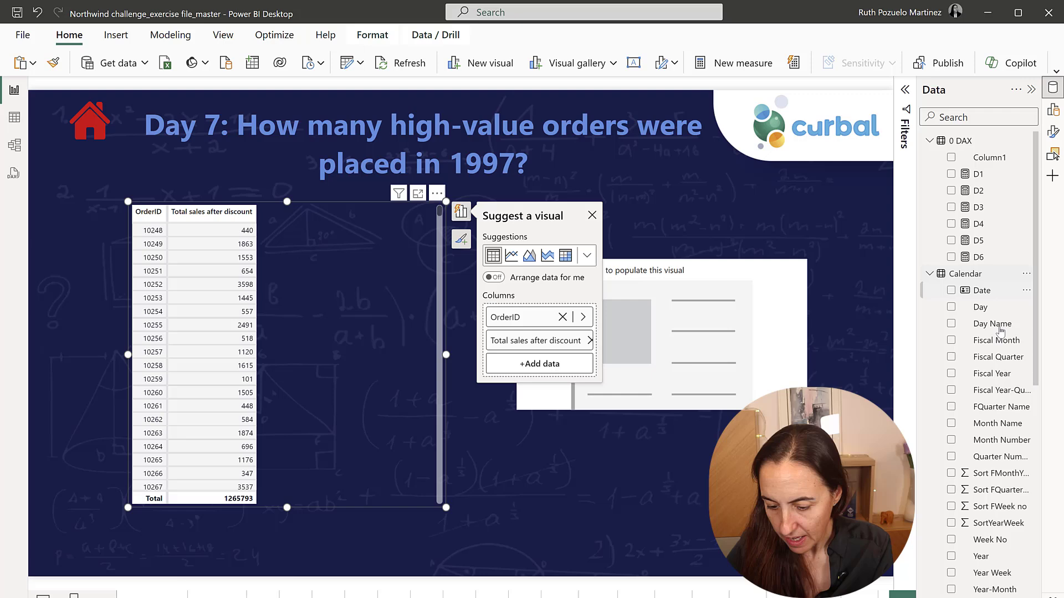
pyautogui.moveTo(981, 556); pyautogui.dragTo(313, 368)
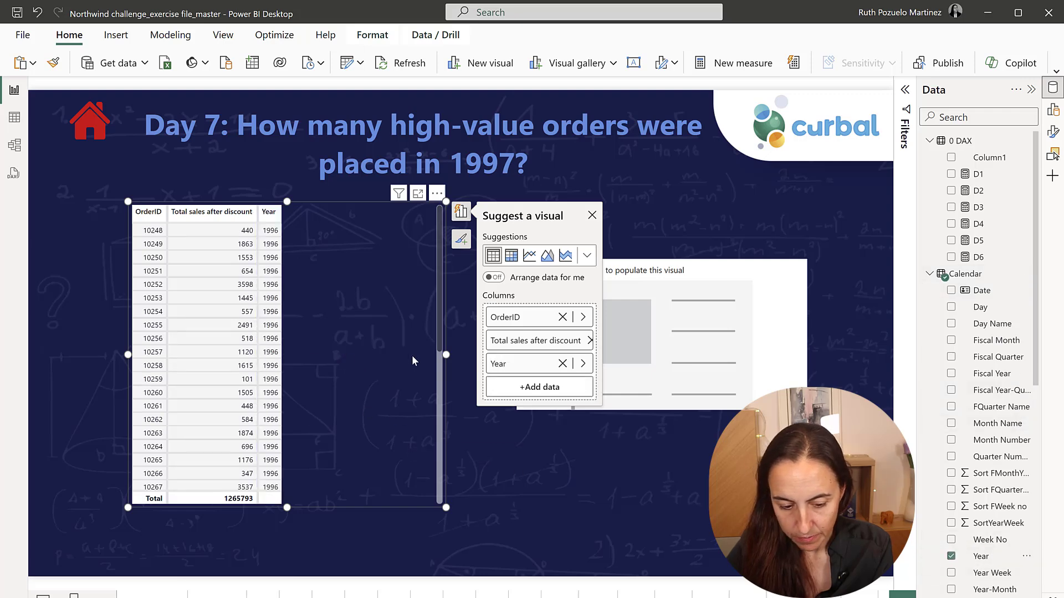
# - Filter the table visual so that Year is 1997
pyautogui.click(904, 90)
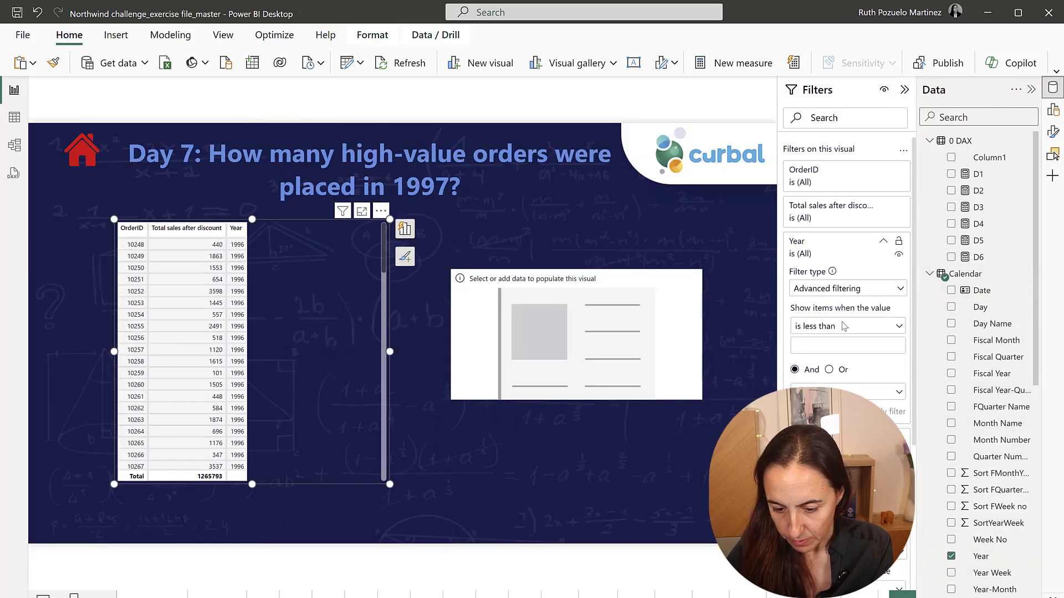
pyautogui.click(820, 327)
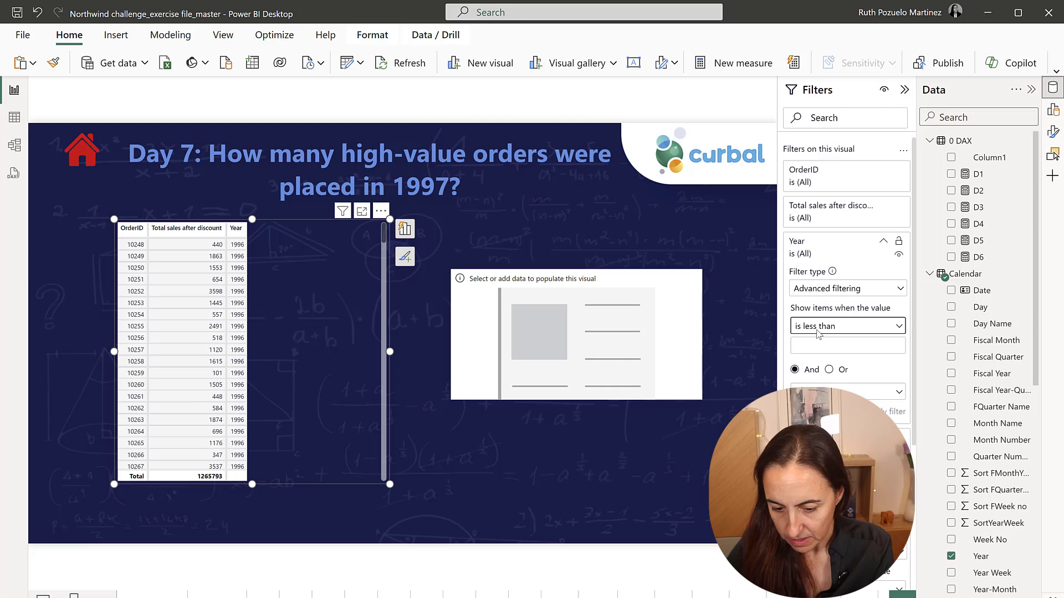
pyautogui.click(820, 478)
pyautogui.click(820, 346)
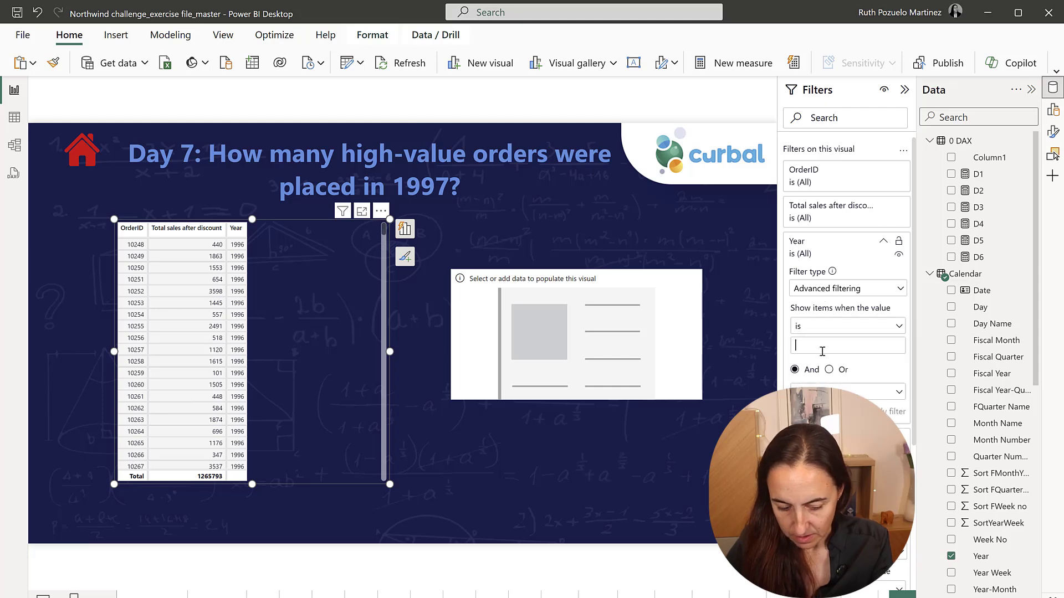
pyautogui.write('1997')
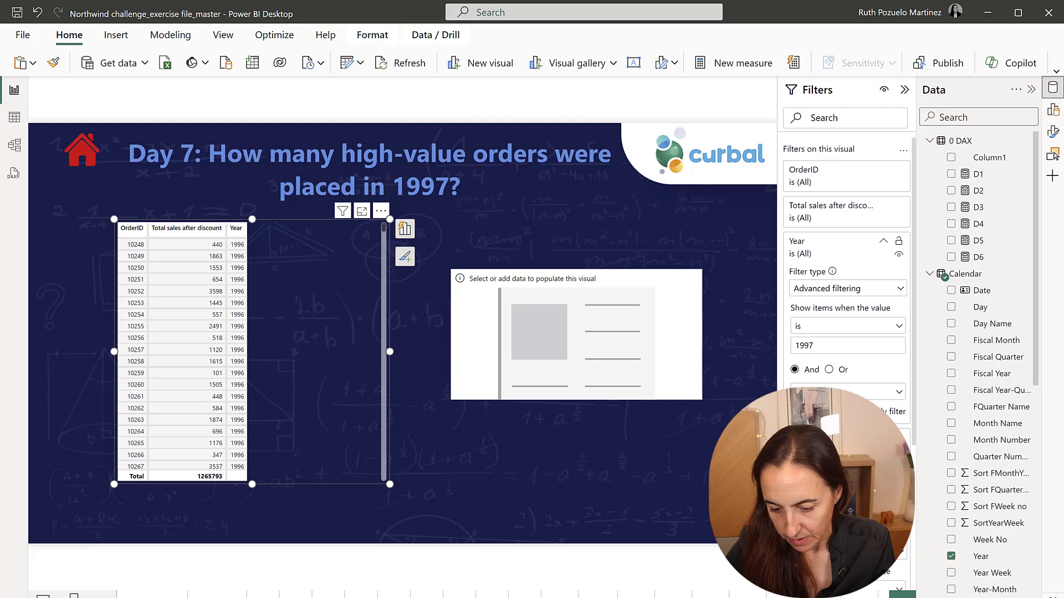
pyautogui.press('Return')
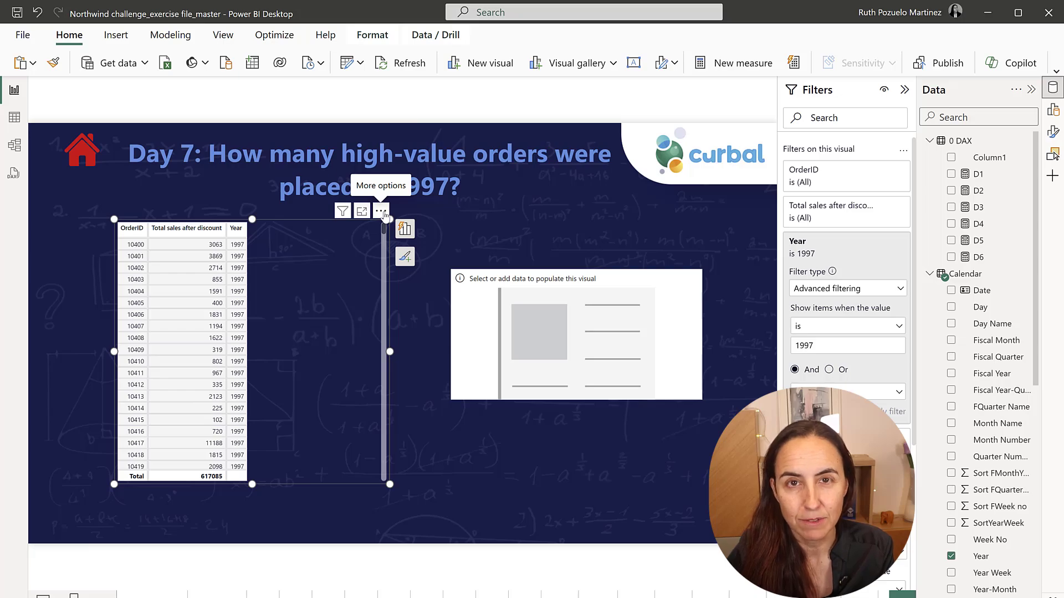
# - Switch to data.csv in Excel, examine the formula in cell E2 and which cells it covers, and return to Power BI
pyautogui.hotkey('alt', 'Tab')
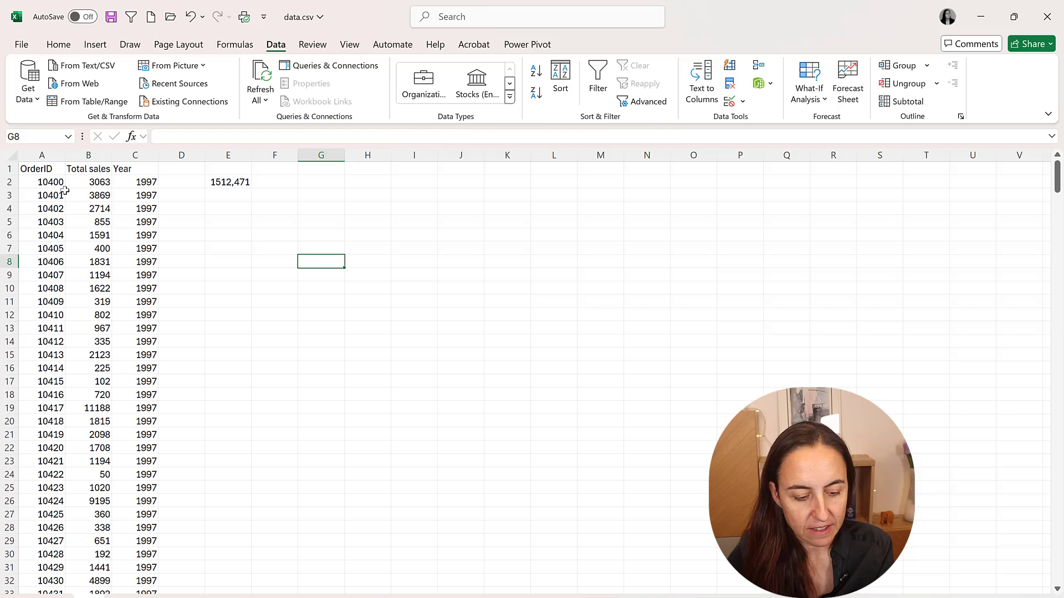
pyautogui.click(233, 183)
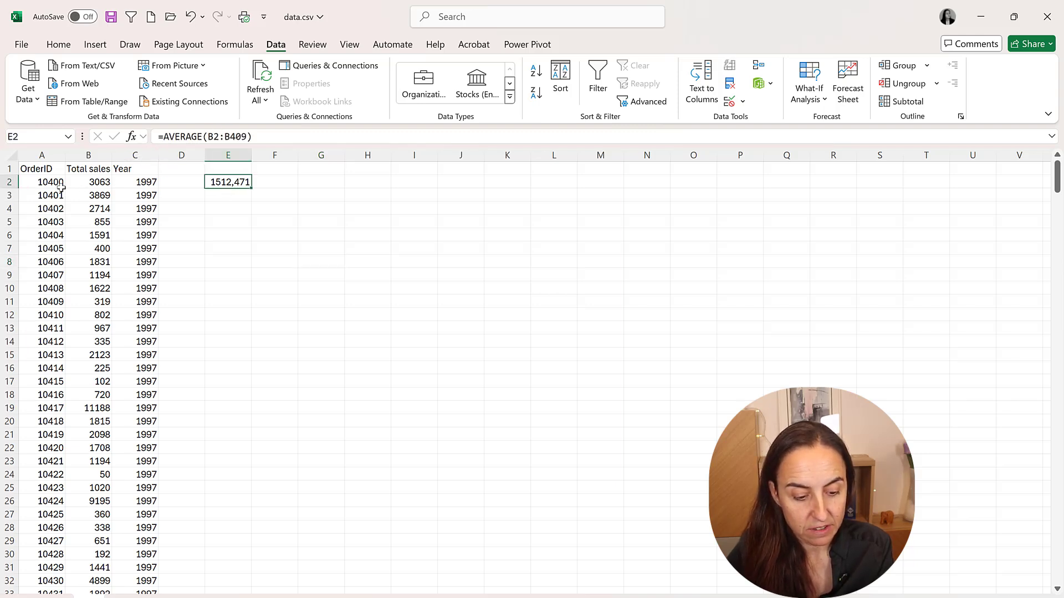
pyautogui.doubleClick(228, 183)
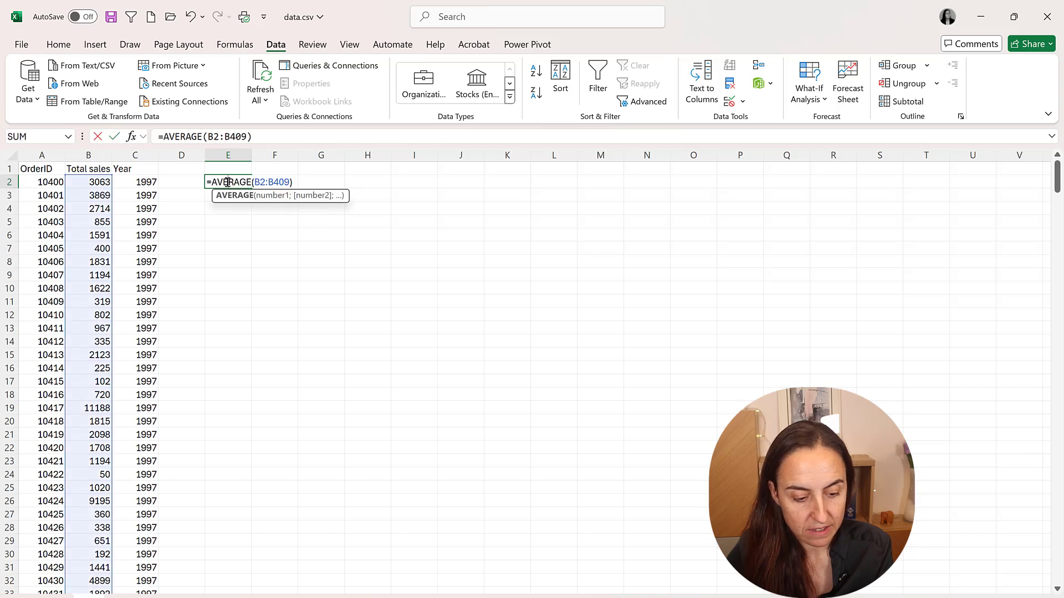
pyautogui.press('Escape')
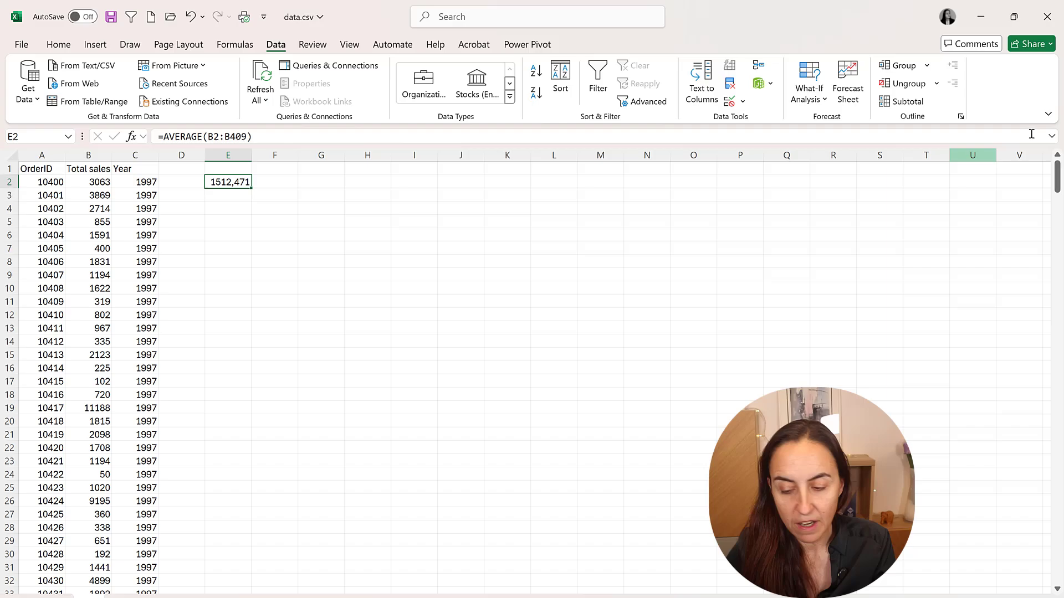
pyautogui.click(981, 16)
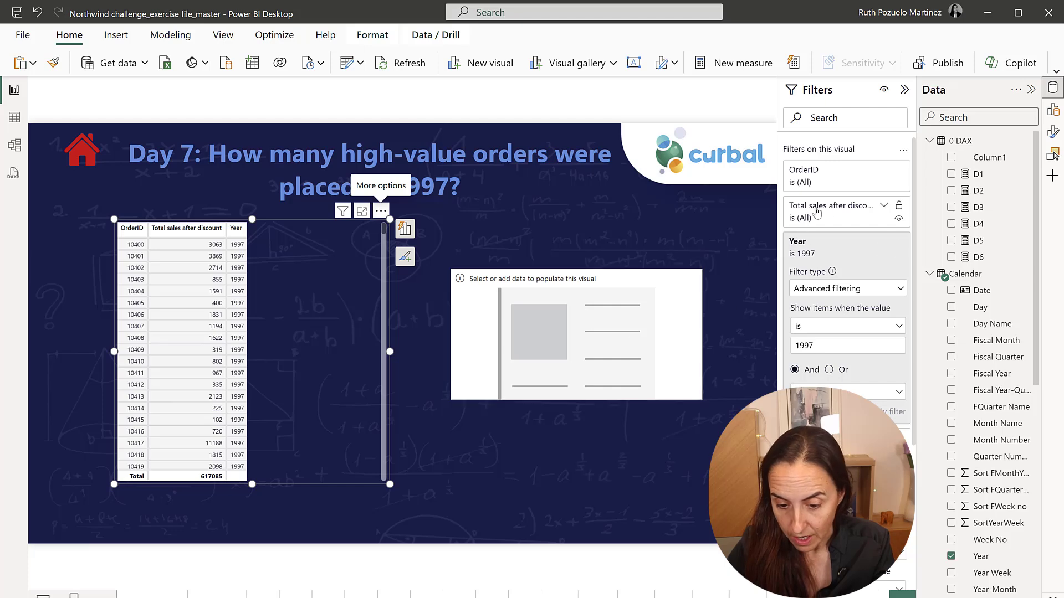
# - Filter the table visual to orders whose Total sales after discount is greater than 1512
pyautogui.click(830, 211)
pyautogui.click(828, 254)
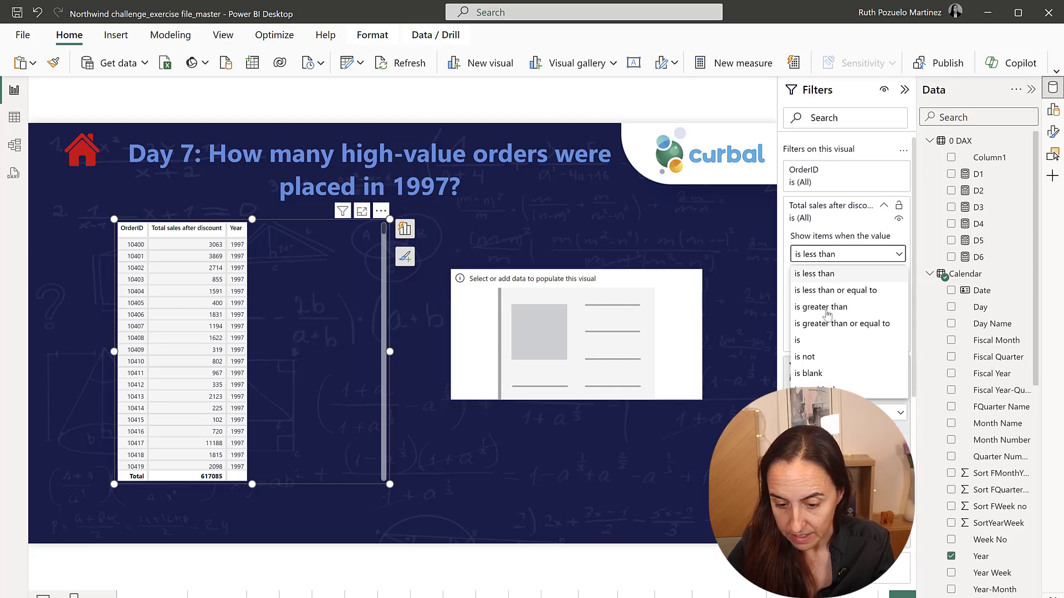
pyautogui.click(828, 307)
pyautogui.click(820, 274)
pyautogui.write('1512')
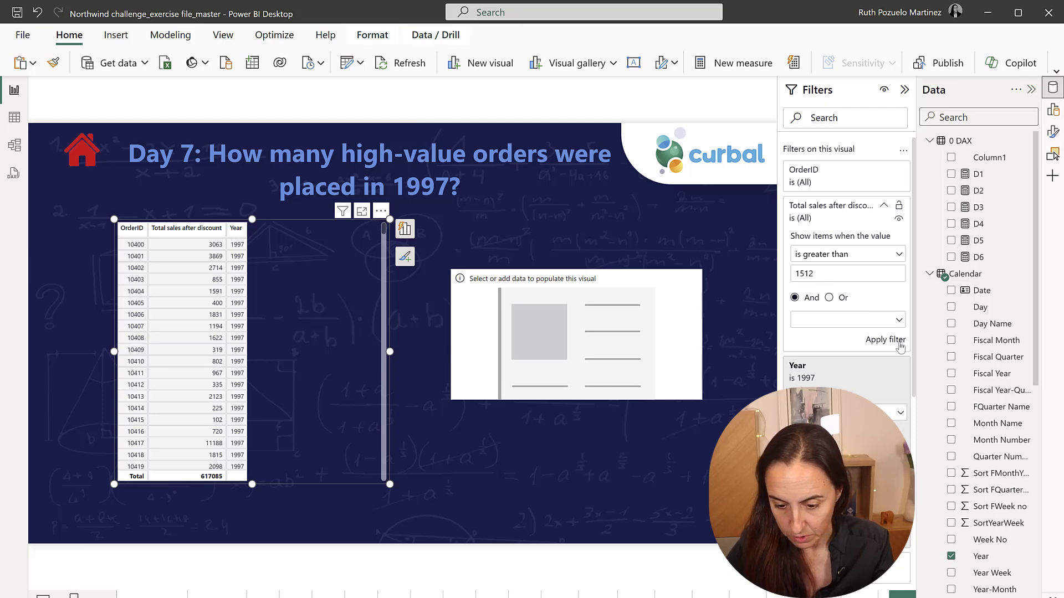
pyautogui.click(895, 341)
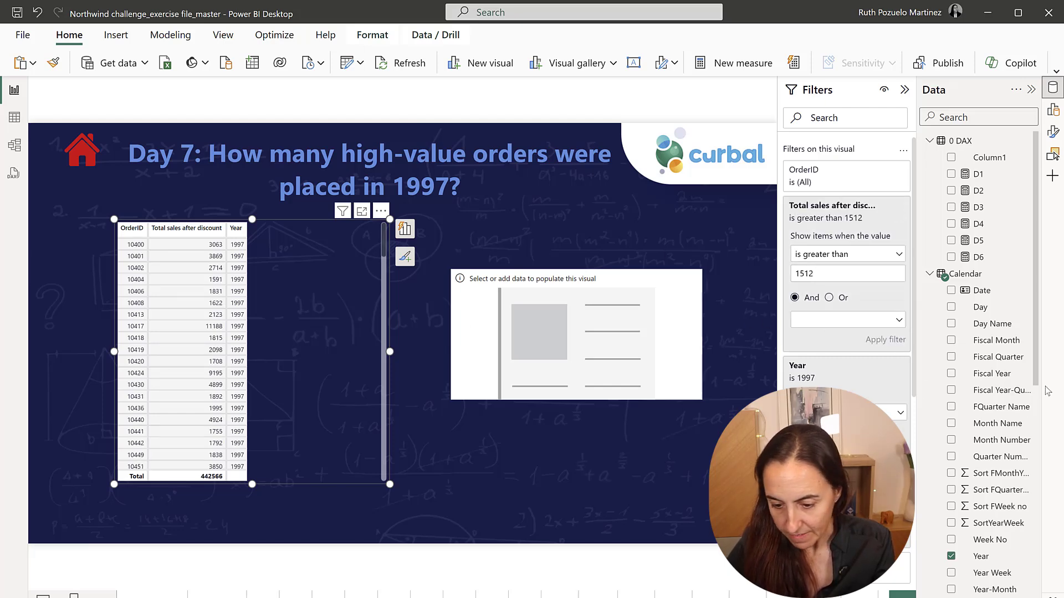
# - Add OrderID from Order_Details to the table visual a second time and summarize that column as Count
pyautogui.scroll(-6, 992, 413)
pyautogui.moveTo(988, 376); pyautogui.dragTo(342, 348)
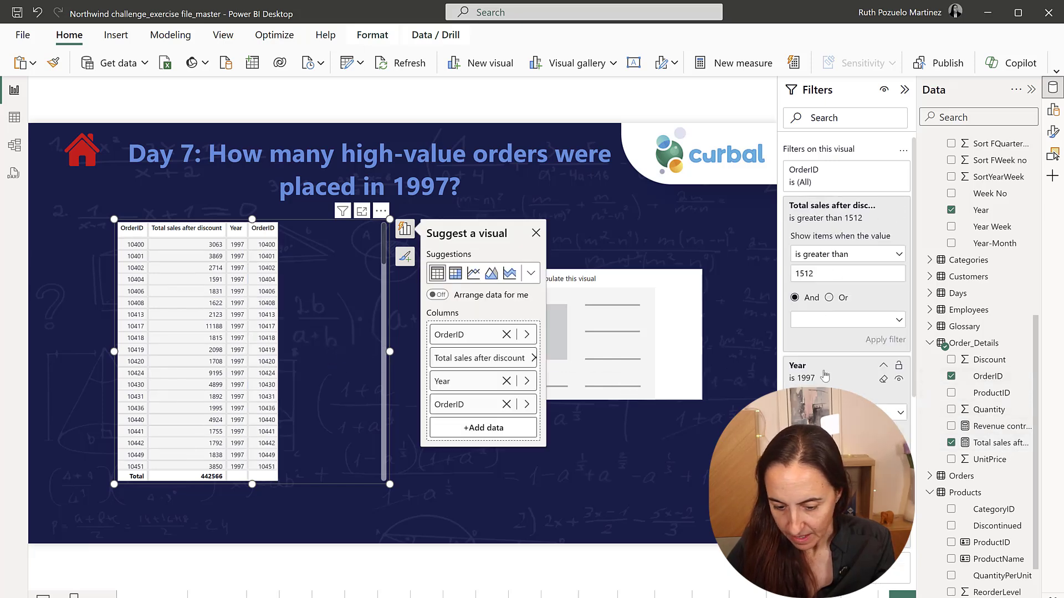
pyautogui.click(526, 404)
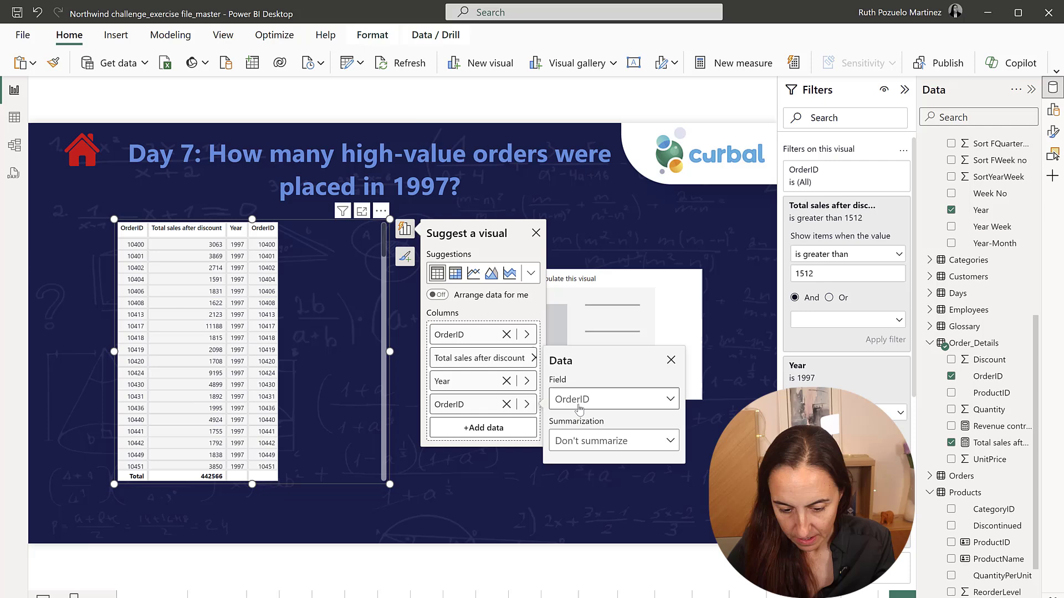
pyautogui.click(599, 441)
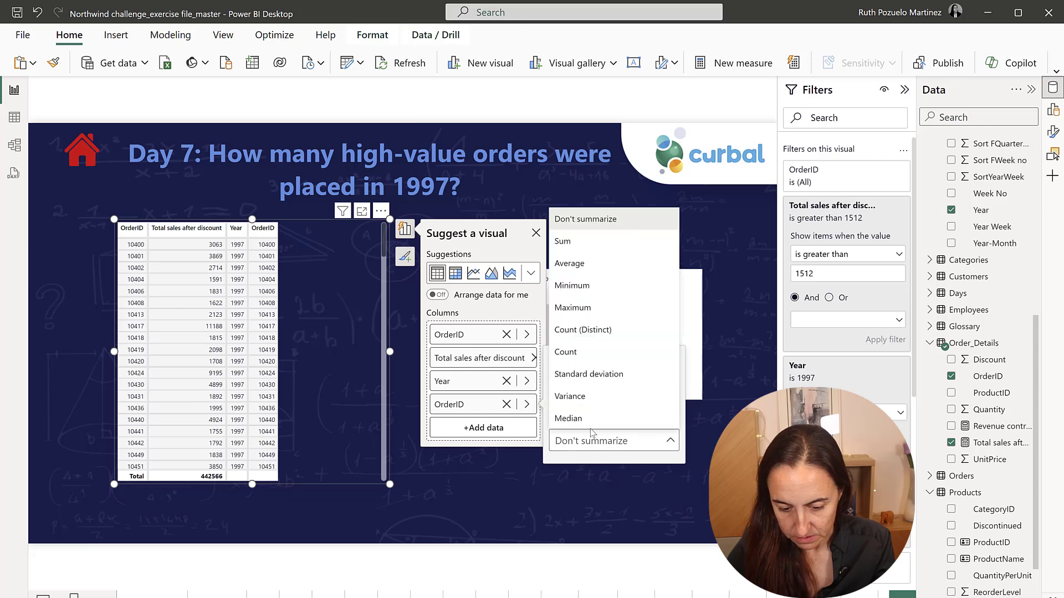
pyautogui.click(574, 356)
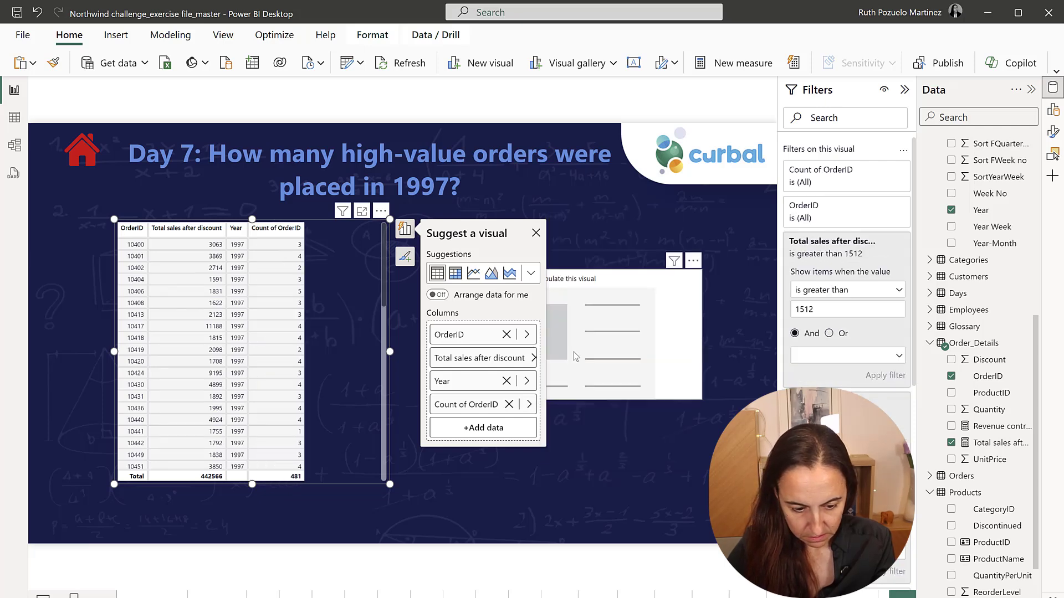
# - Change the summarization of the counted OrderID column to Count (Distinct) and deselect the table
pyautogui.click(529, 404)
pyautogui.click(608, 405)
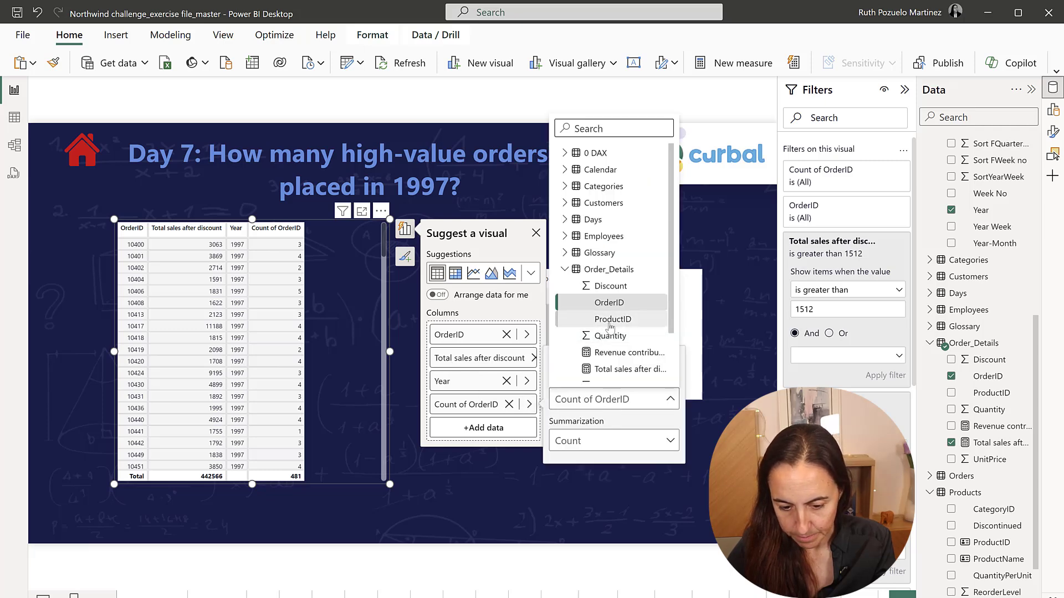
pyautogui.click(602, 445)
pyautogui.click(602, 445)
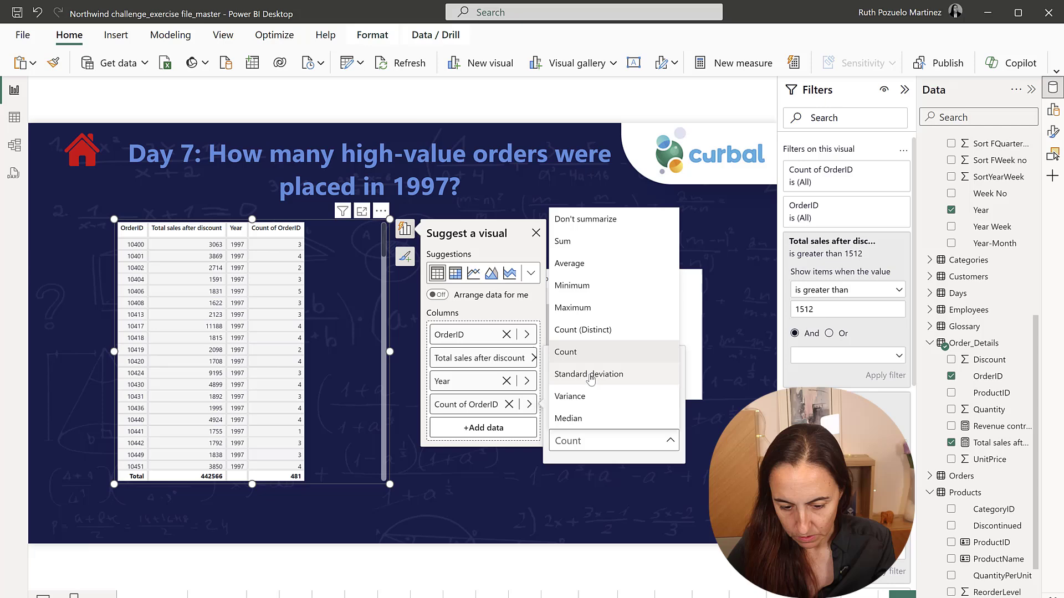
pyautogui.click(585, 329)
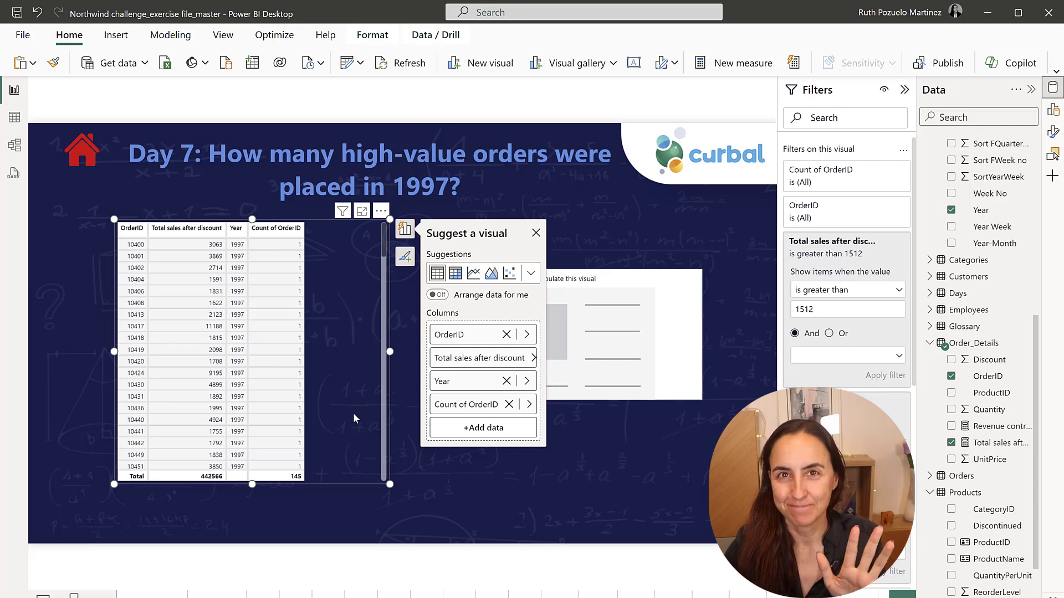
pyautogui.click(604, 234)
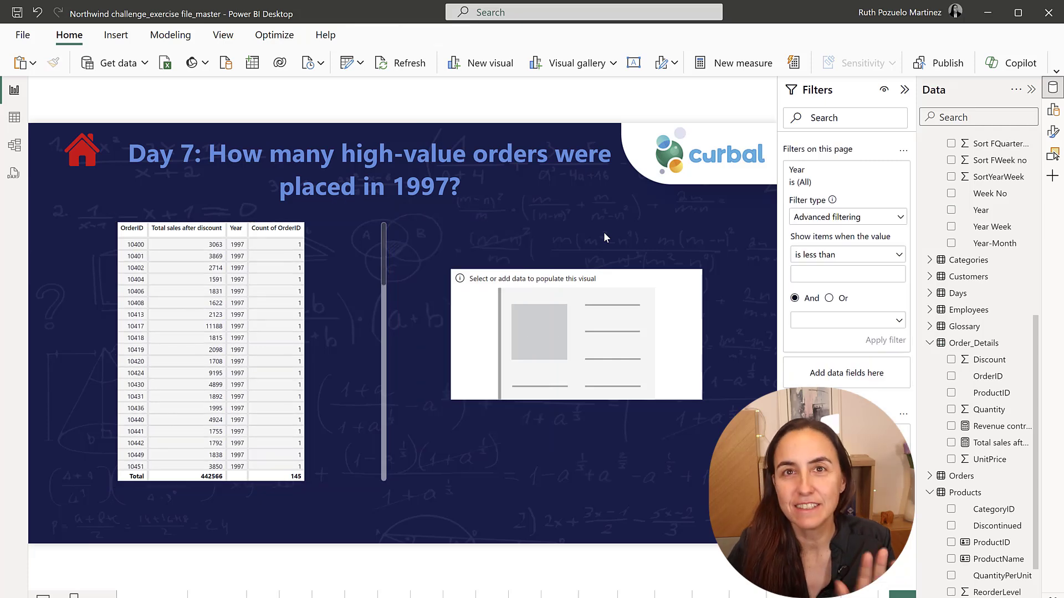
# - Open the DAX query view and begin a query with EVALUATE and a variable named ordertable
pyautogui.click(14, 175)
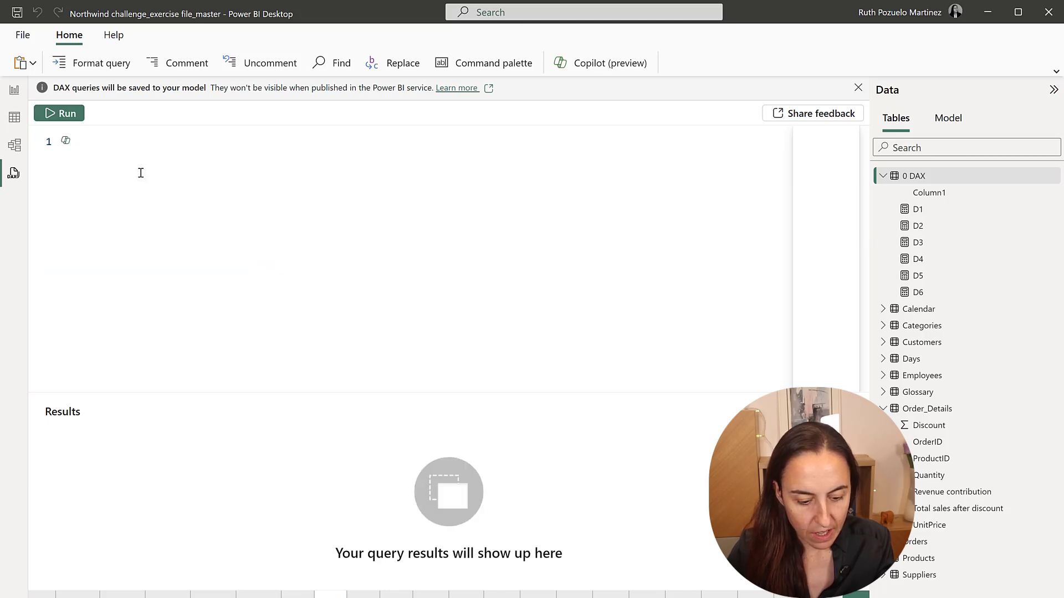
pyautogui.write('EVALUATE')
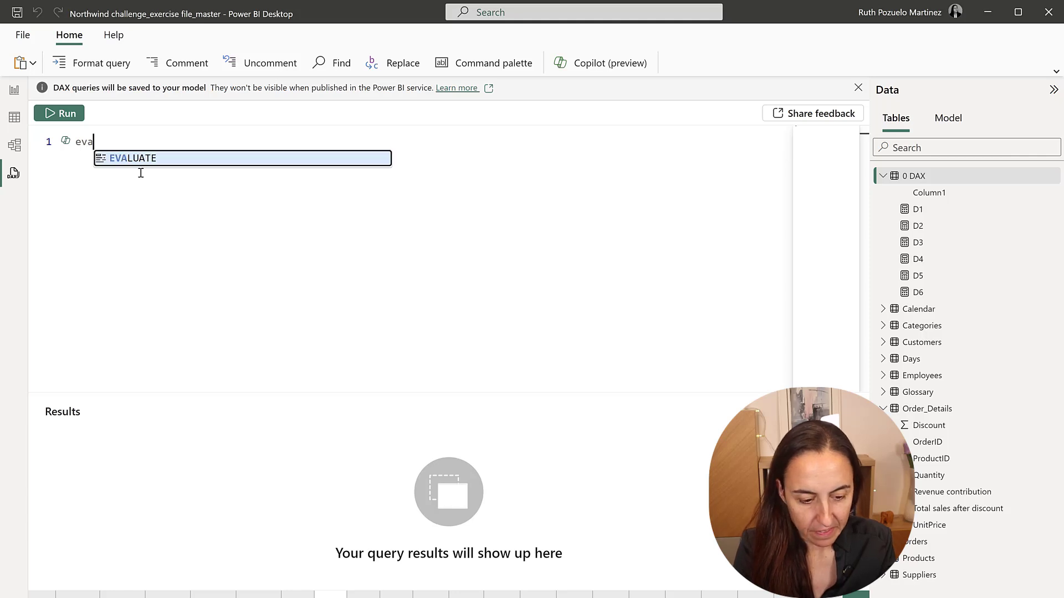
pyautogui.press('Return')
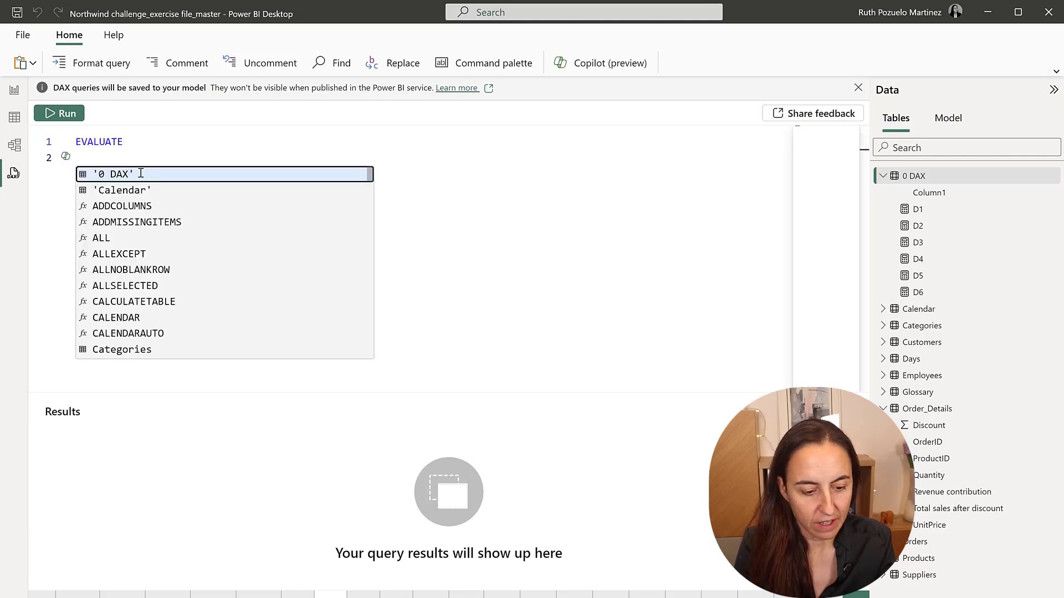
pyautogui.write('VA')
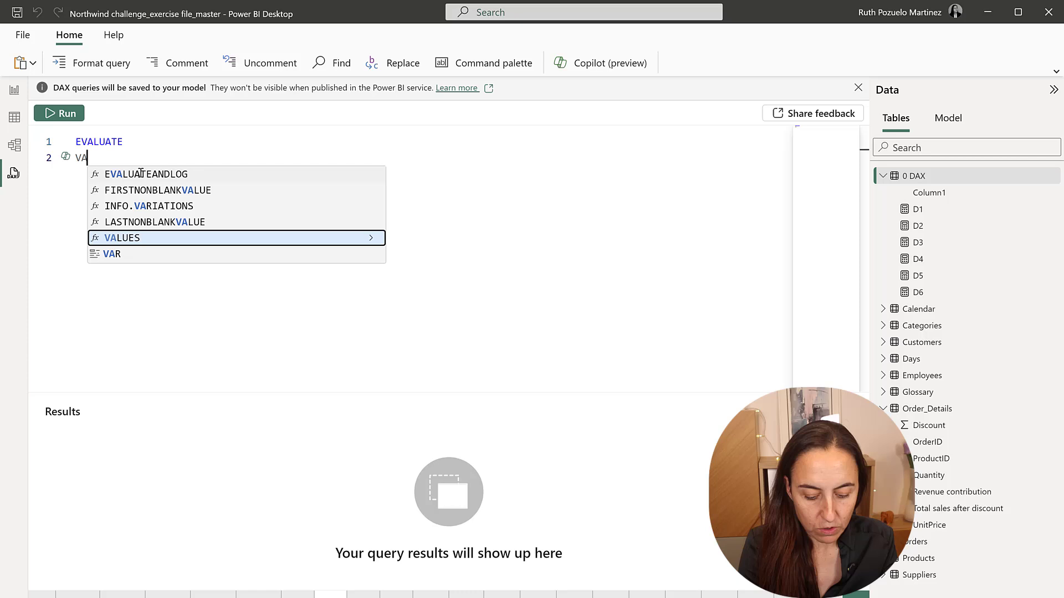
pyautogui.write('R')
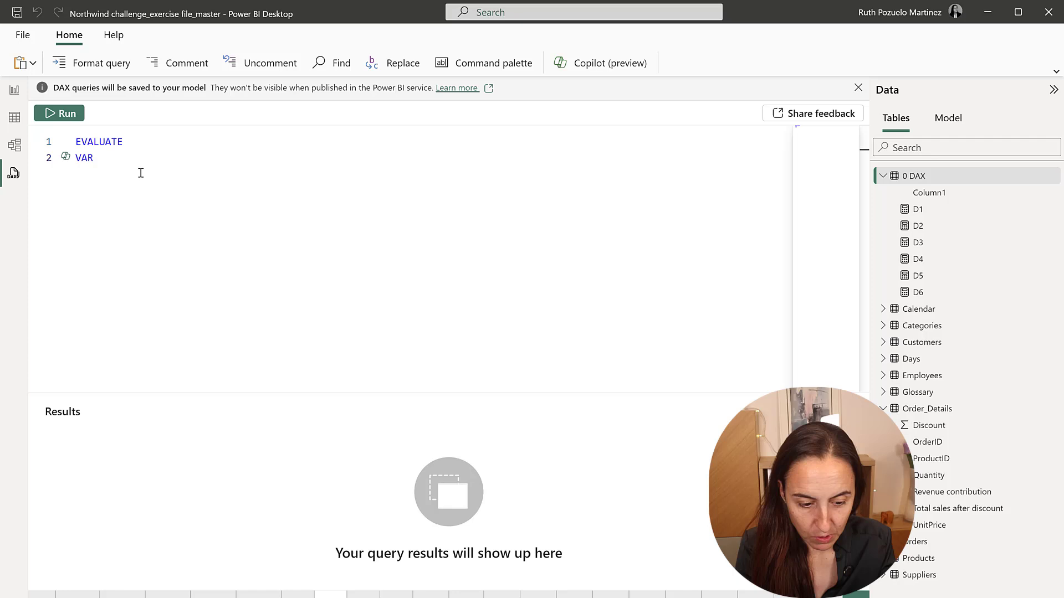
pyautogui.write('ta')
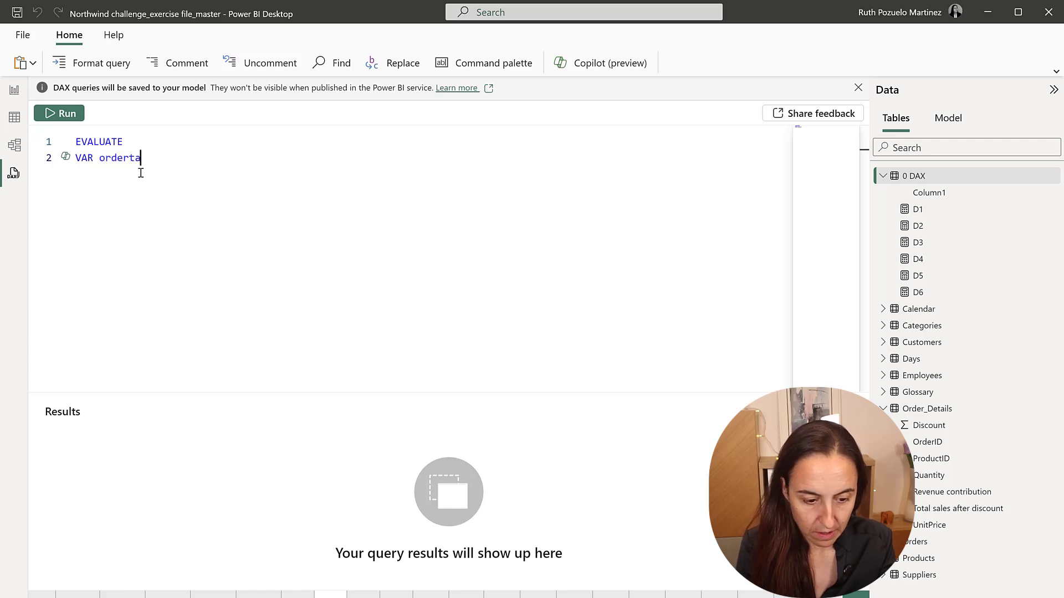
pyautogui.write('ble =')
pyautogui.press('Return')
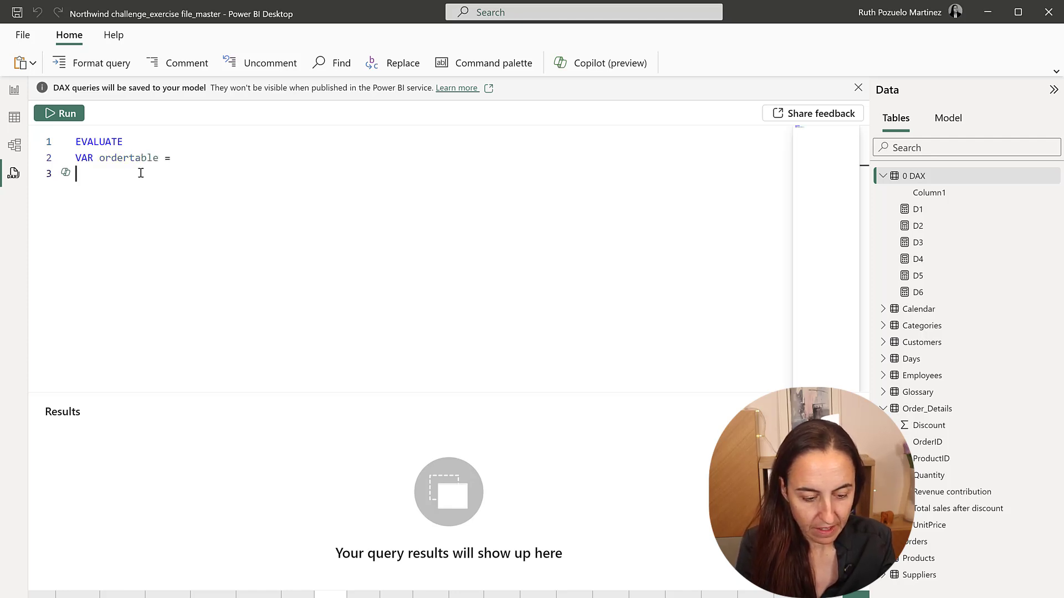
# - Start a SUMMARIZE expression for ordertable with Orders as its source table
pyautogui.write('sum')
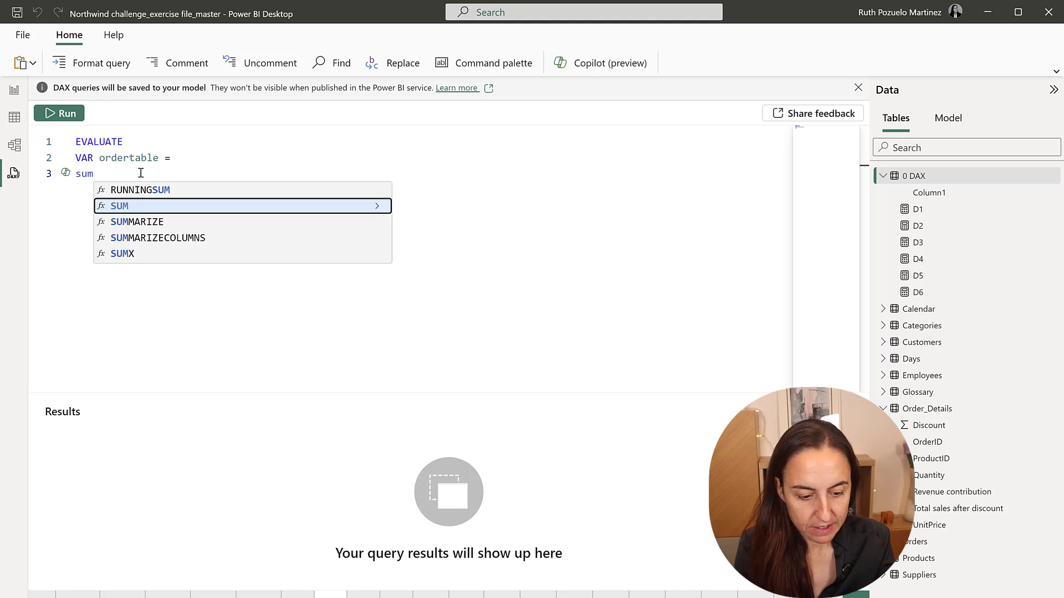
pyautogui.press('Down')
pyautogui.press('Tab')
pyautogui.press('Return')
pyautogui.write('orde')
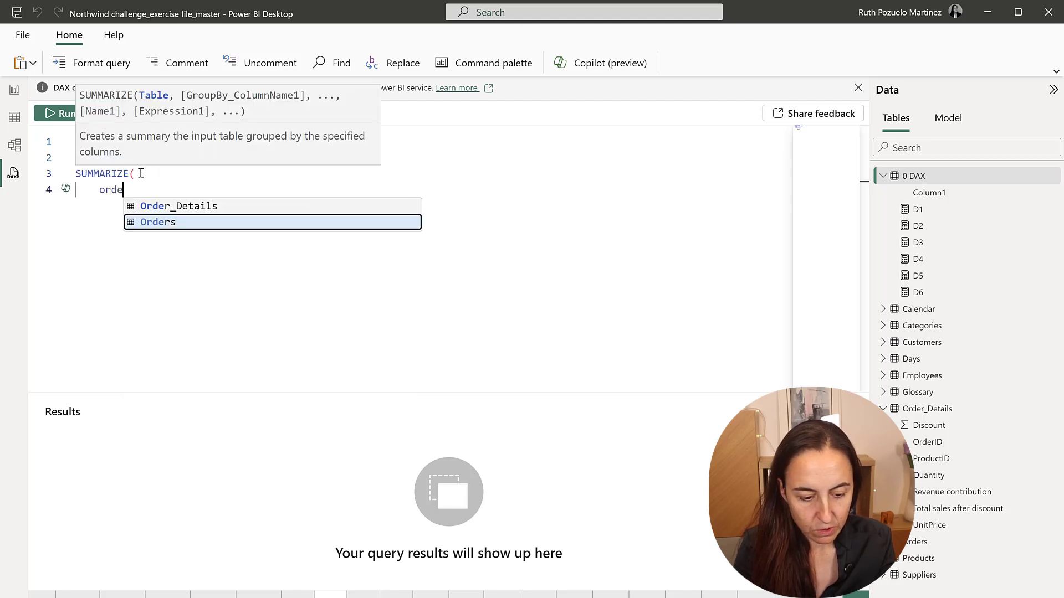
pyautogui.press('Tab')
# - Group the SUMMARIZE expression by Orders[OrderID] and 'Calendar'[Year]
pyautogui.write(', ord')
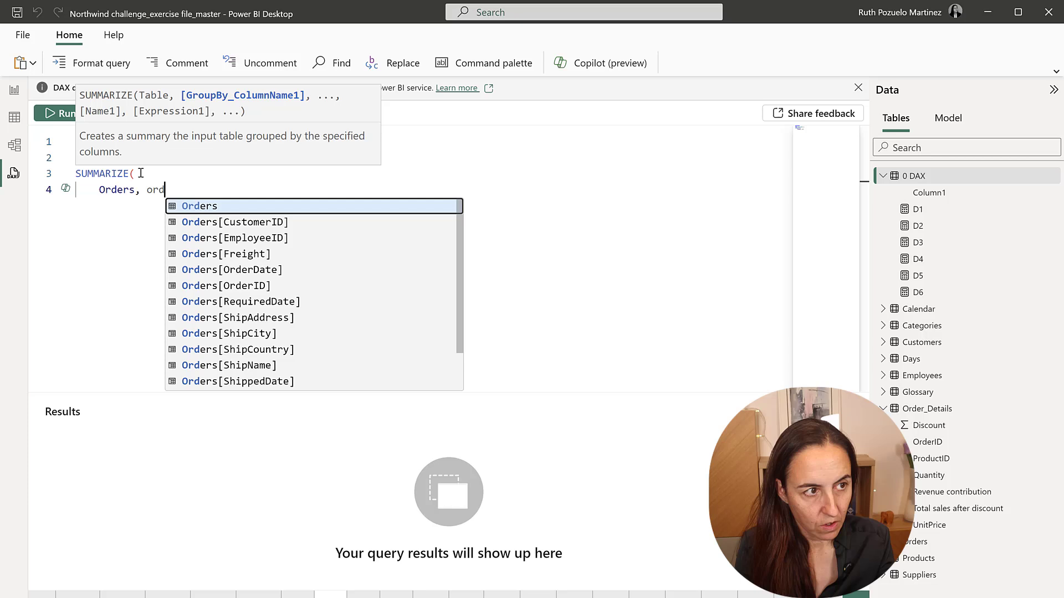
pyautogui.write('er')
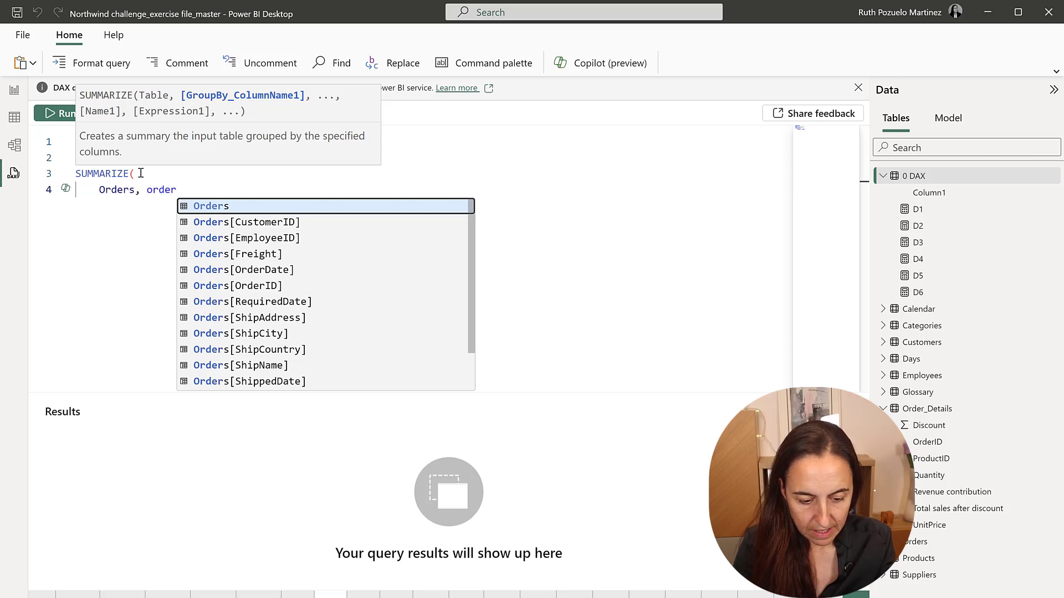
pyautogui.write('id')
pyautogui.press('Tab')
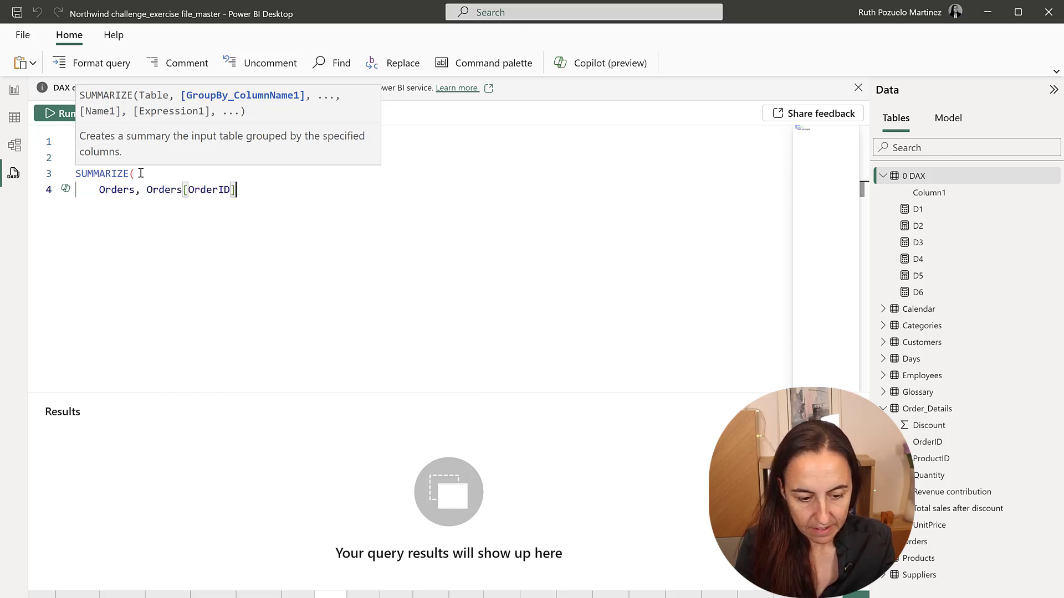
pyautogui.write(', cale')
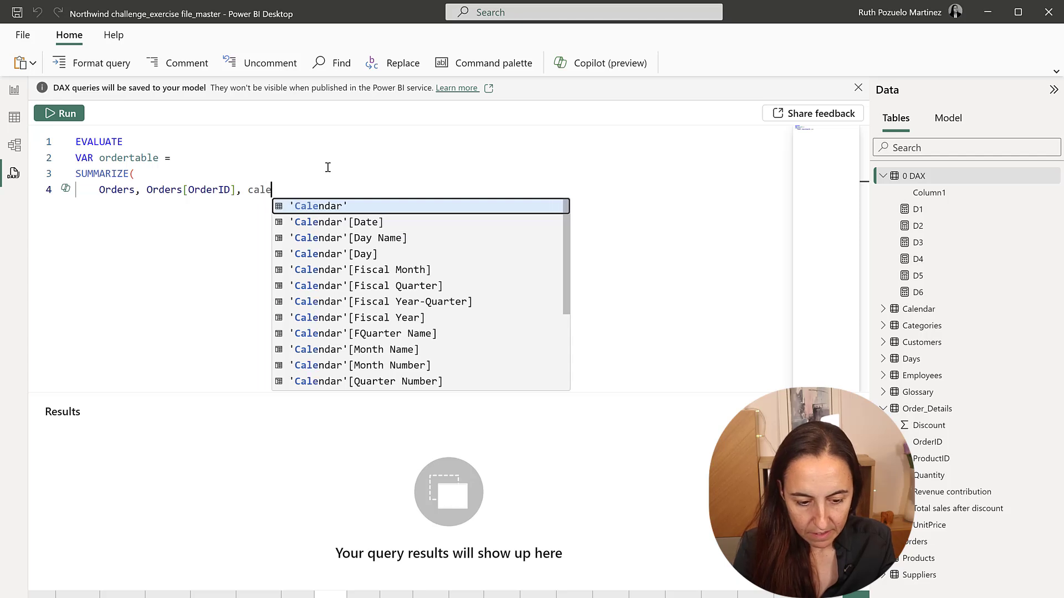
pyautogui.scroll(-4, 465, 314)
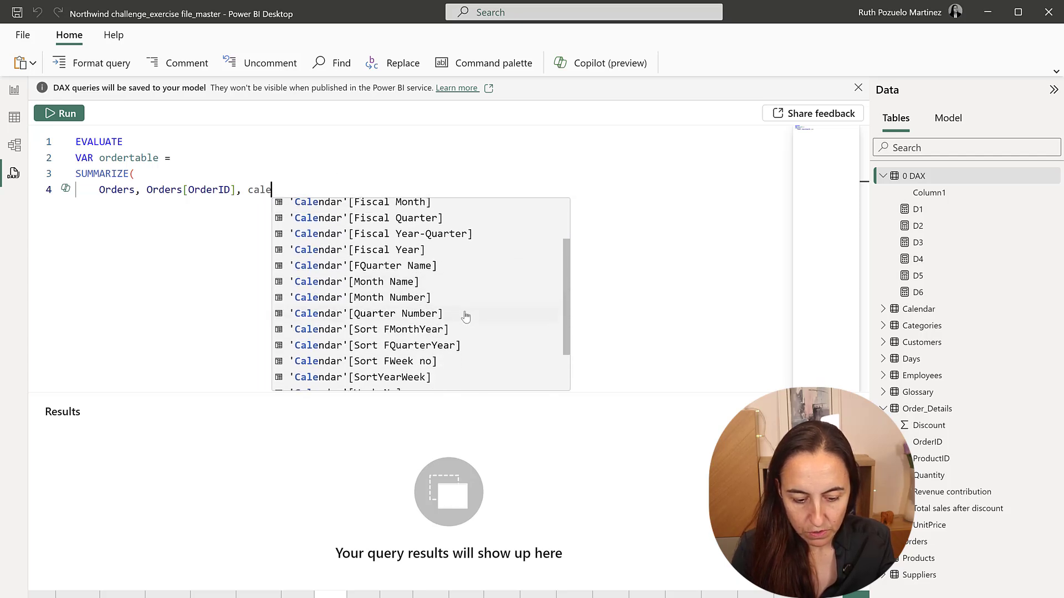
pyautogui.click(357, 384)
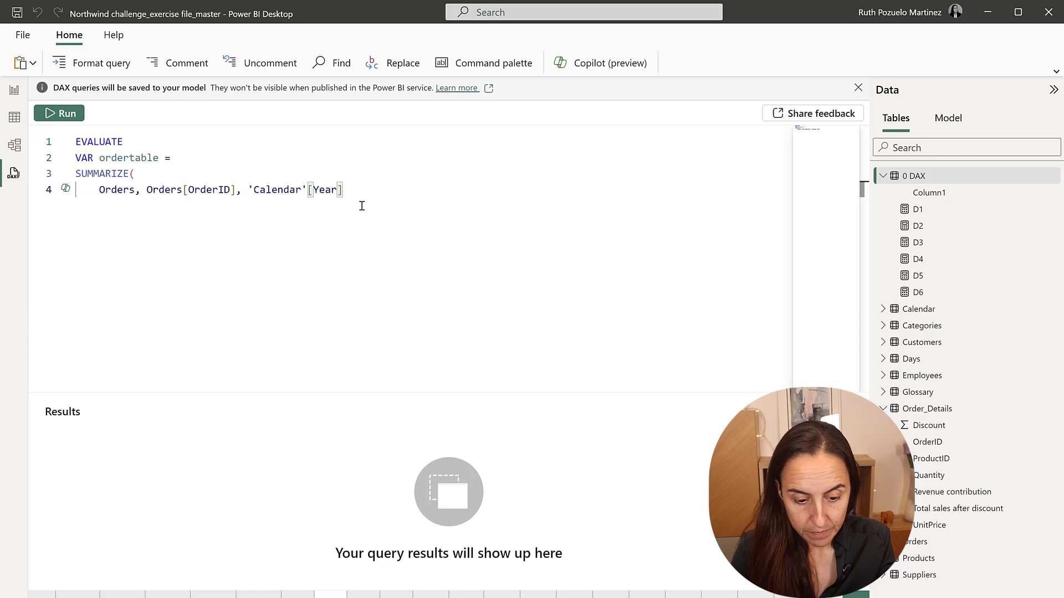
# - Add a "revenue" column based on [Total sales after discount] to the SUMMARIZE expression and close its parenthesis
pyautogui.write(', "')
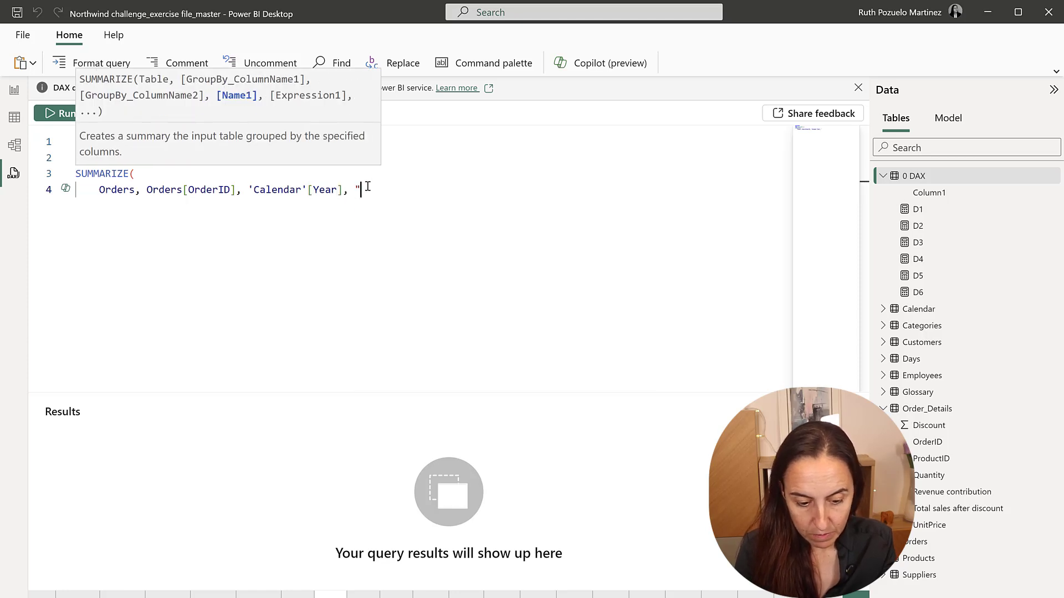
pyautogui.write('revenu')
pyautogui.press('BackSpace')
pyautogui.write('en')
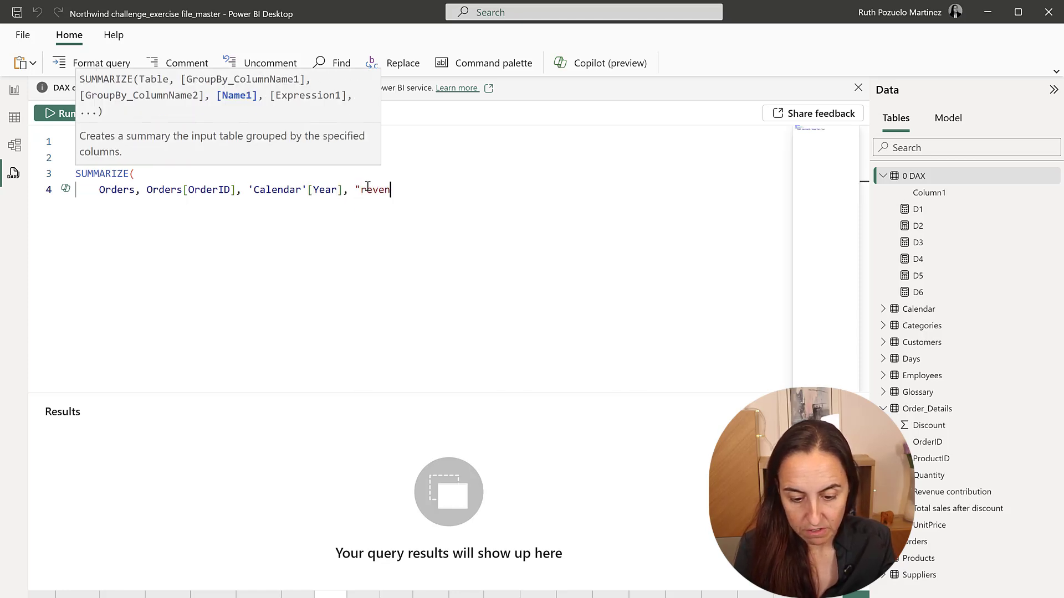
pyautogui.write('ue", ')
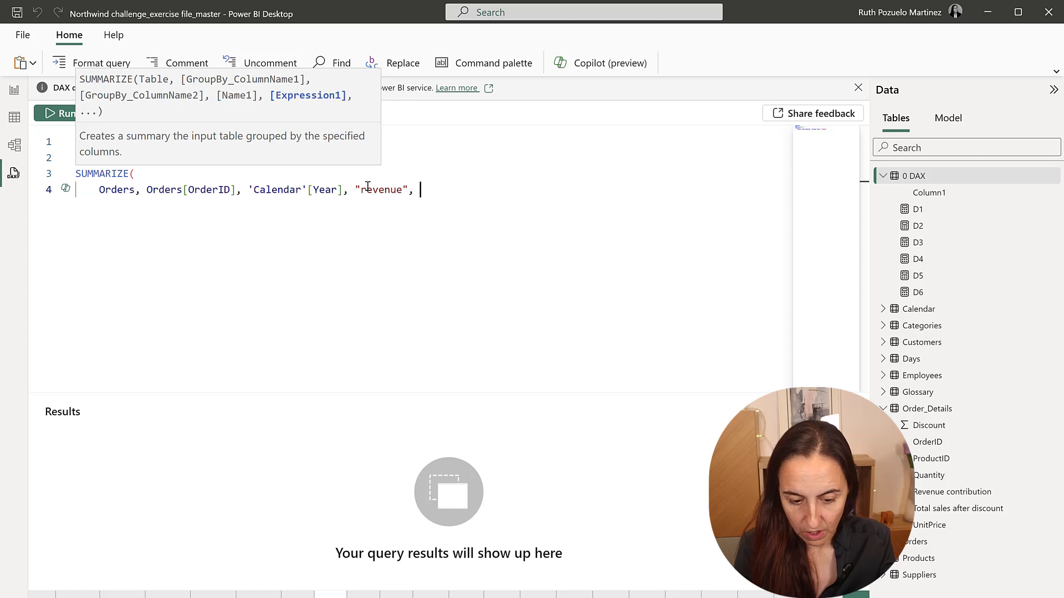
pyautogui.write('[To')
pyautogui.press('Tab')
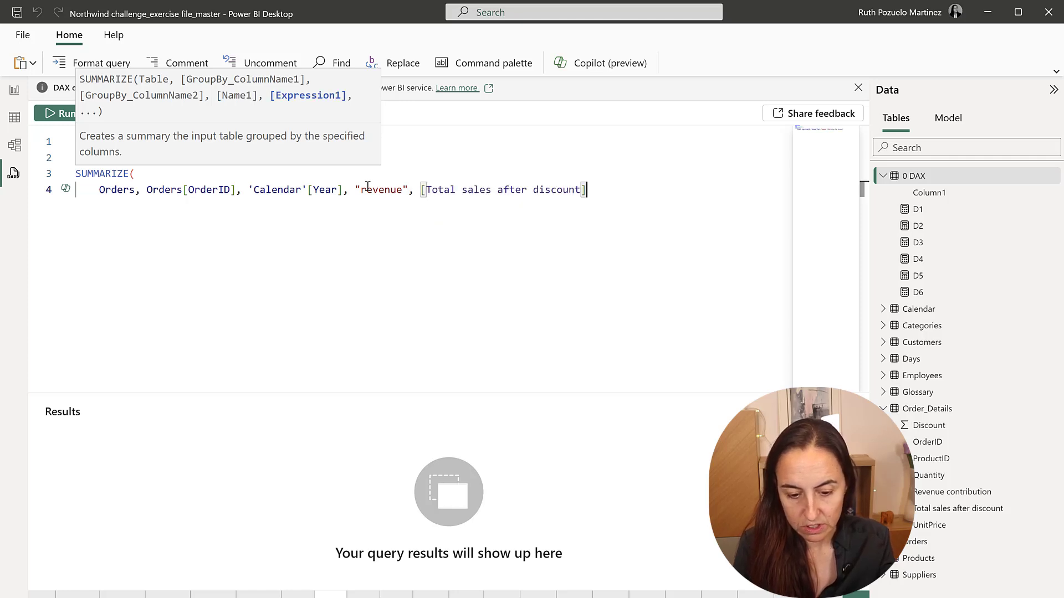
pyautogui.write(')')
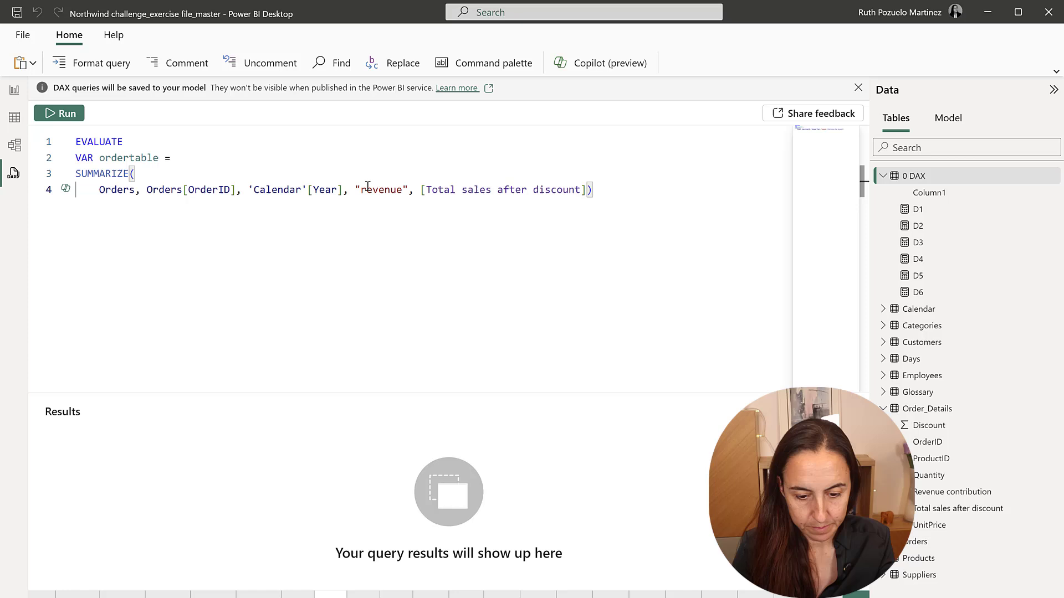
# - Return ordertable at the end of the query and run it
pyautogui.press('Return')
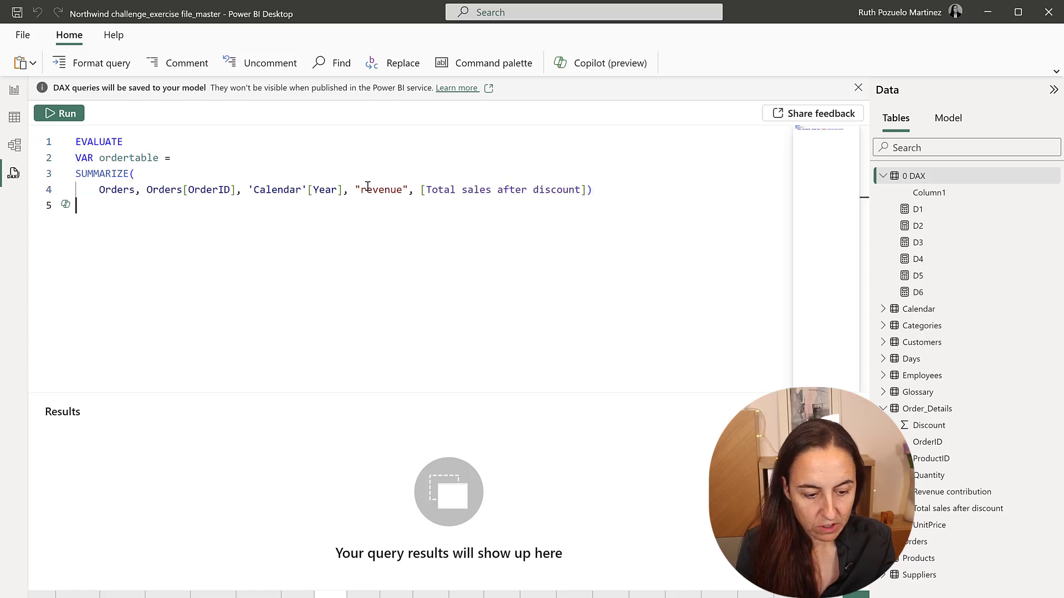
pyautogui.press('Return')
pyautogui.write('return')
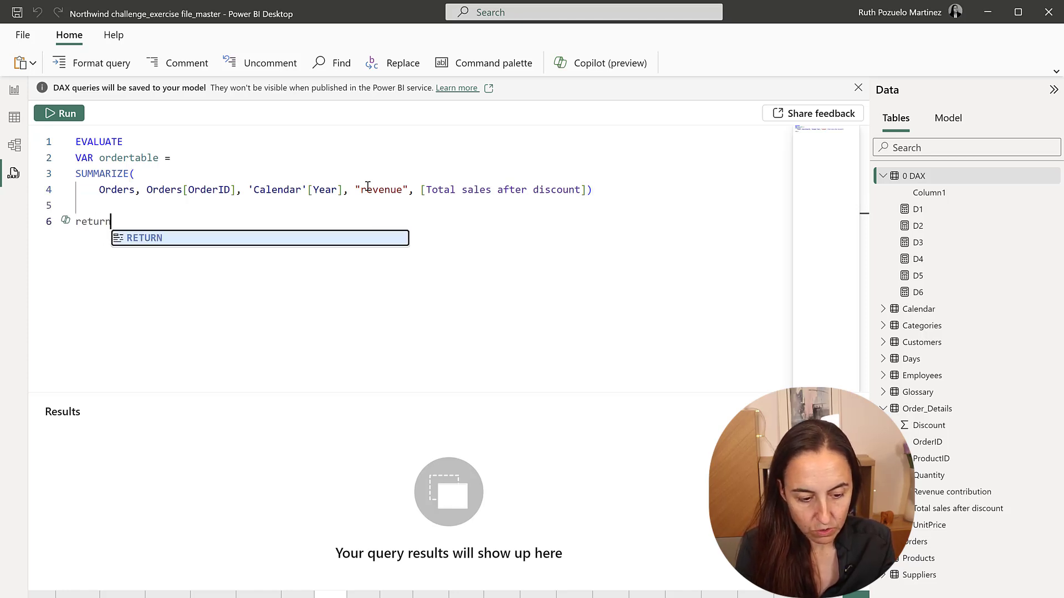
pyautogui.press('Return')
pyautogui.write('ordertable')
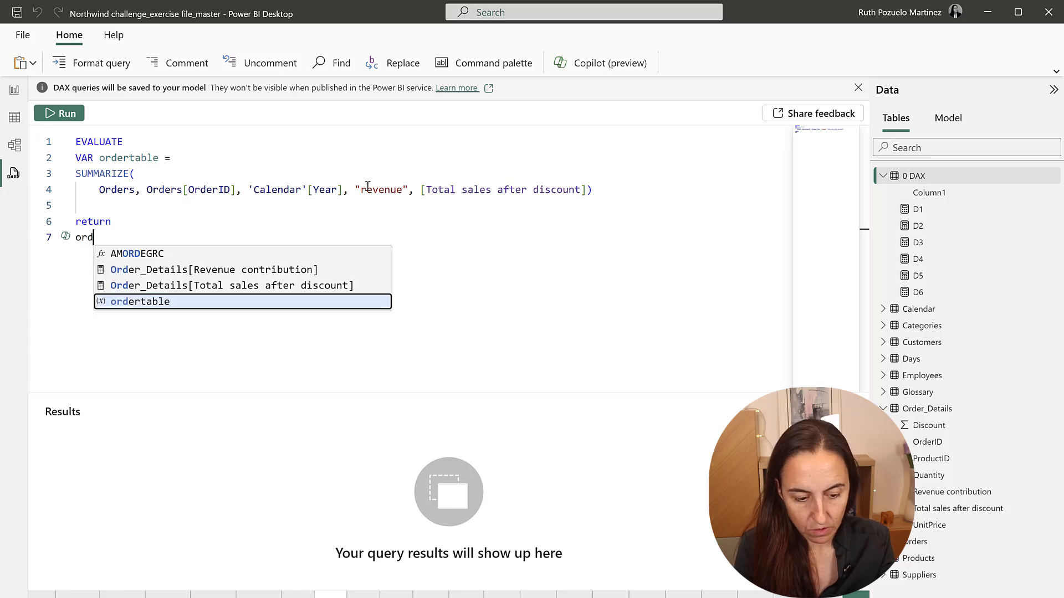
pyautogui.click(77, 114)
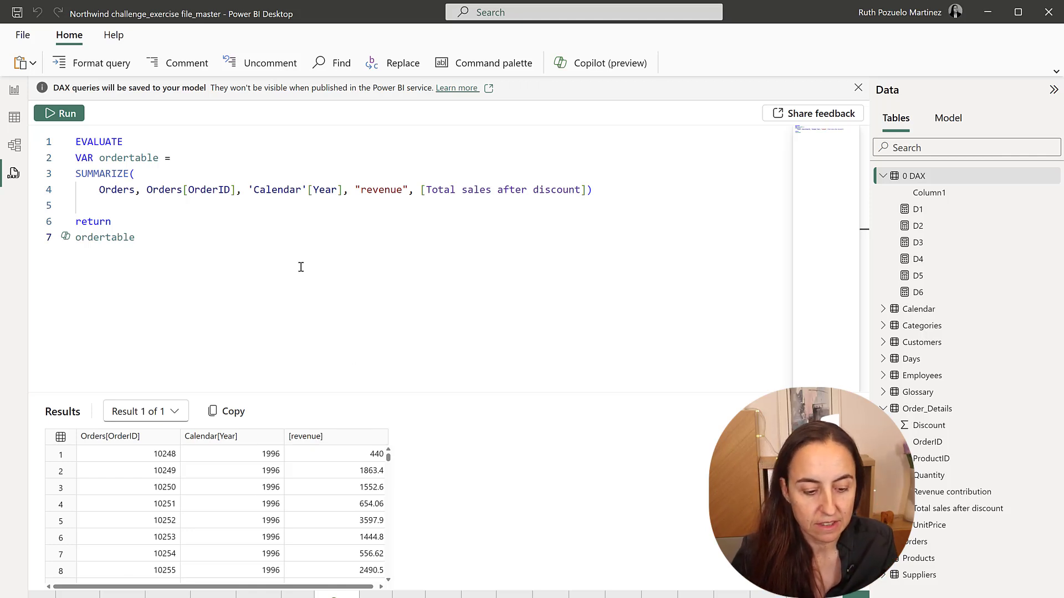
# - Wrap the SUMMARIZE expression in FILTER with the condition 'Calendar'[Year]=1997 and run the query again
pyautogui.click(193, 158)
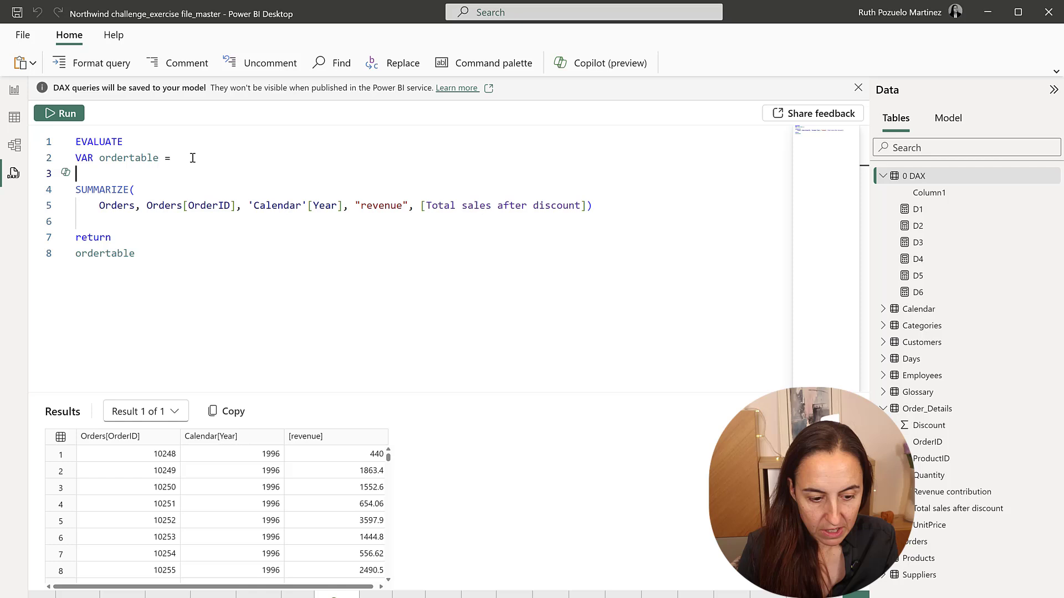
pyautogui.write('FILTER(')
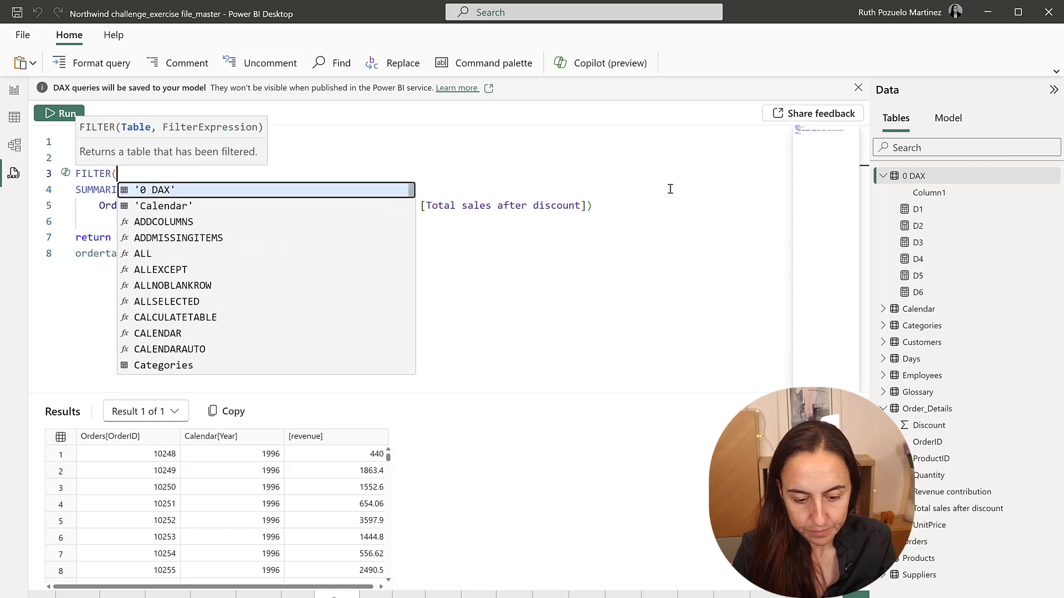
pyautogui.click(612, 205)
pyautogui.write(',')
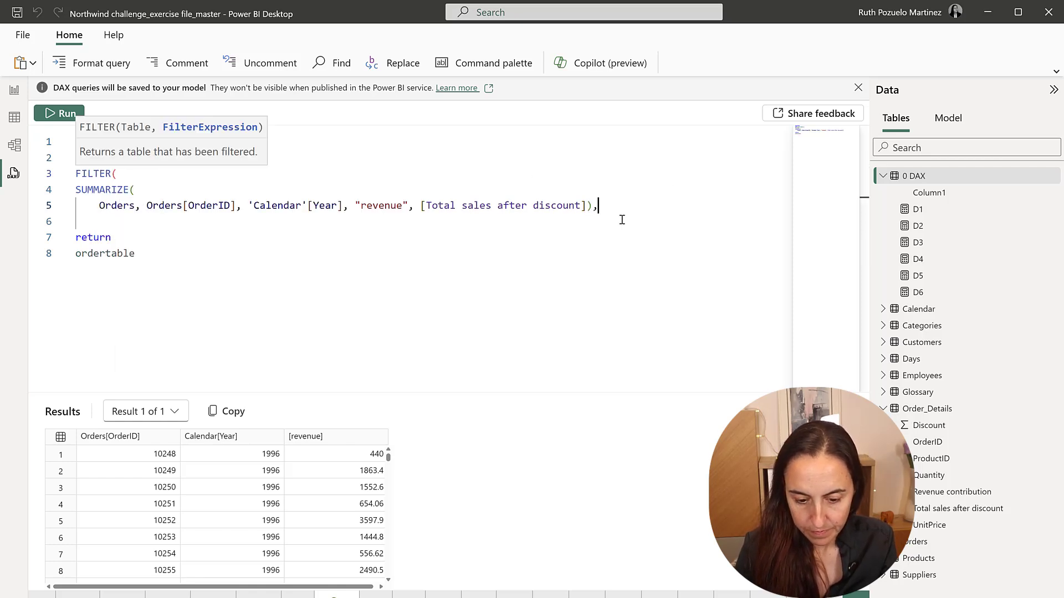
pyautogui.press('Return')
pyautogui.write("'Calendar'[Year]")
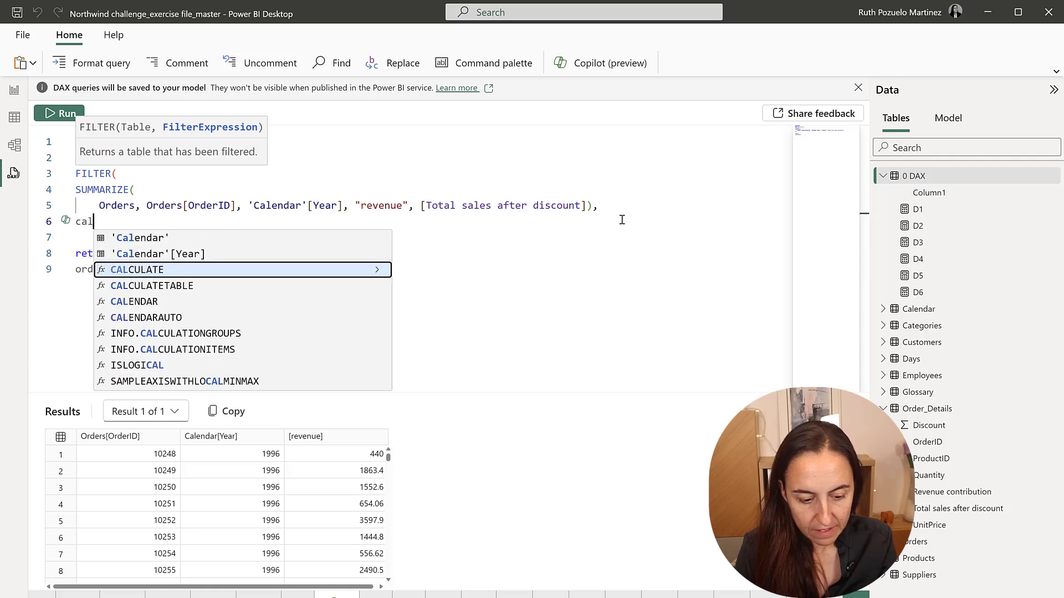
pyautogui.write('=')
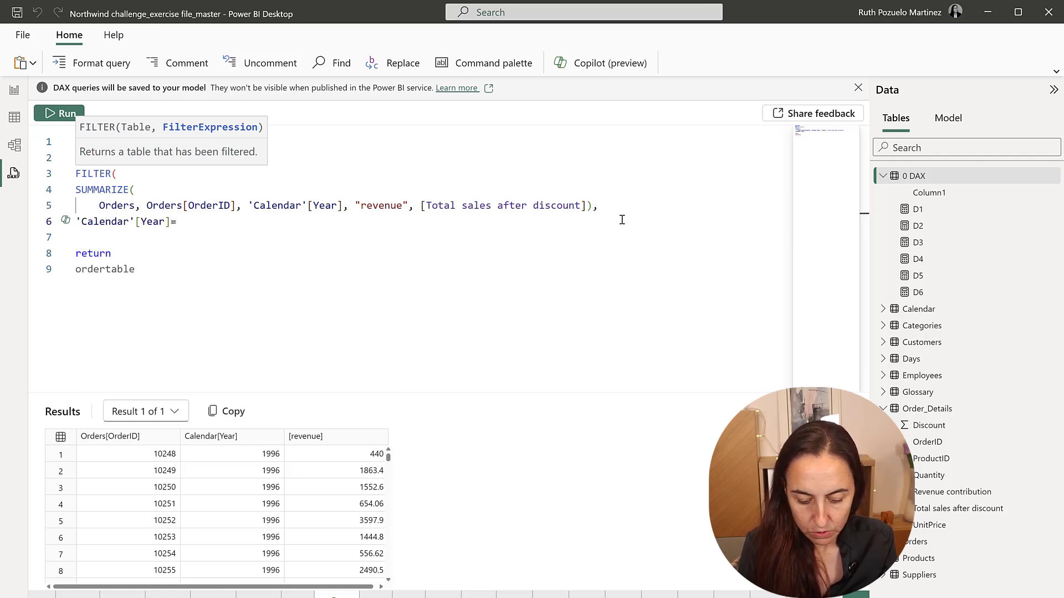
pyautogui.write('1997)')
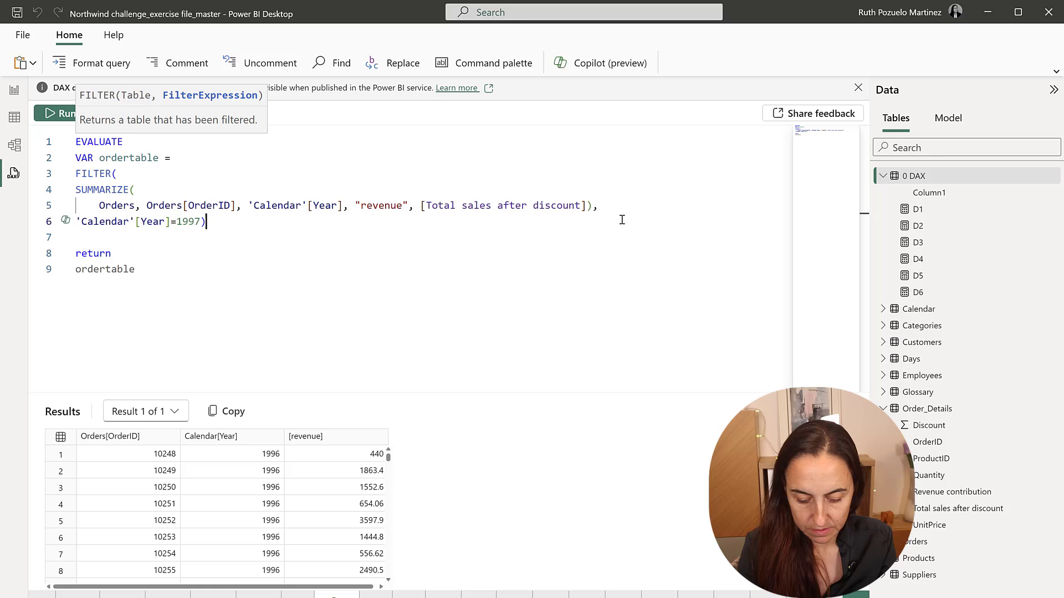
pyautogui.click(51, 113)
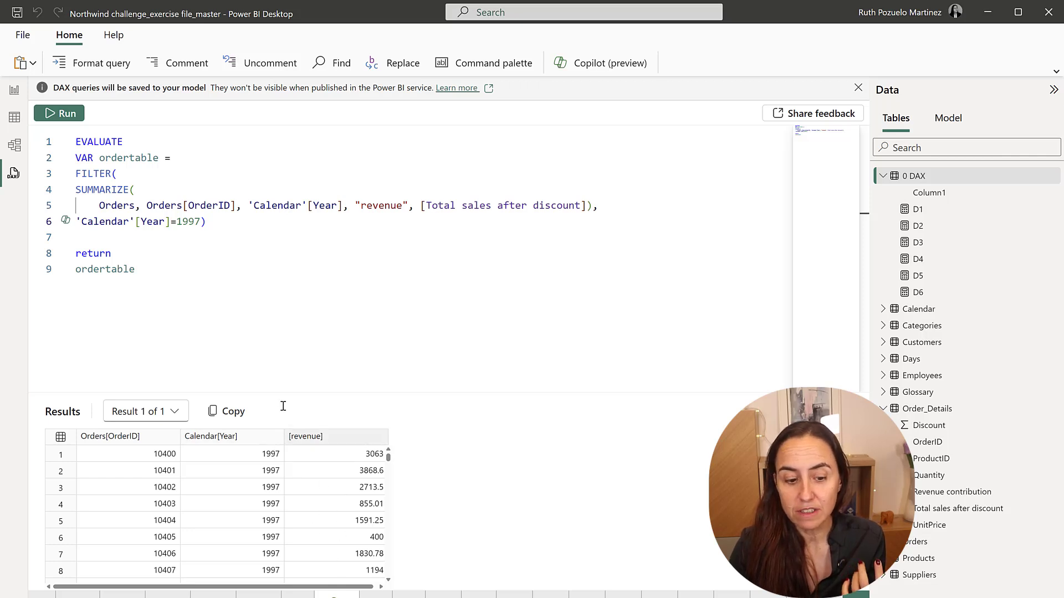
# - Declare a second variable named averageSalesValue between the ordertable definition and the return statement
pyautogui.click(153, 238)
pyautogui.press('Return')
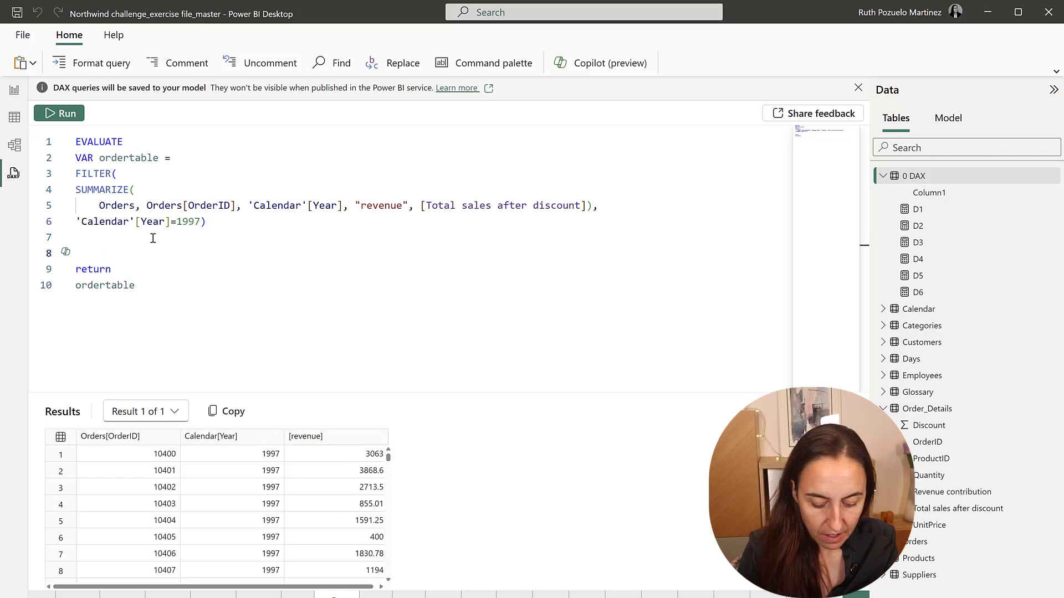
pyautogui.write('VAR a')
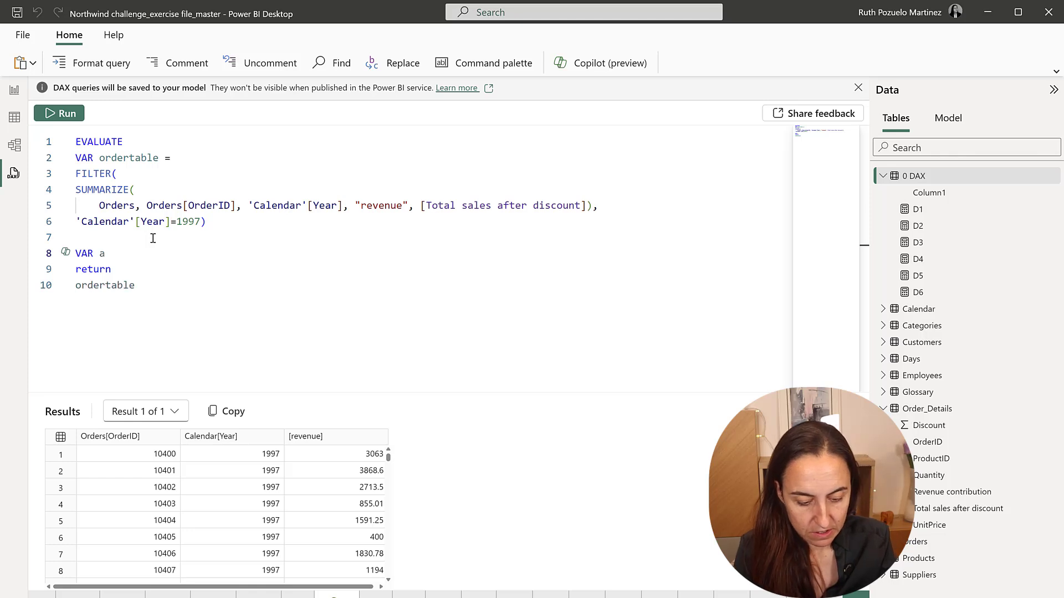
pyautogui.write('verage')
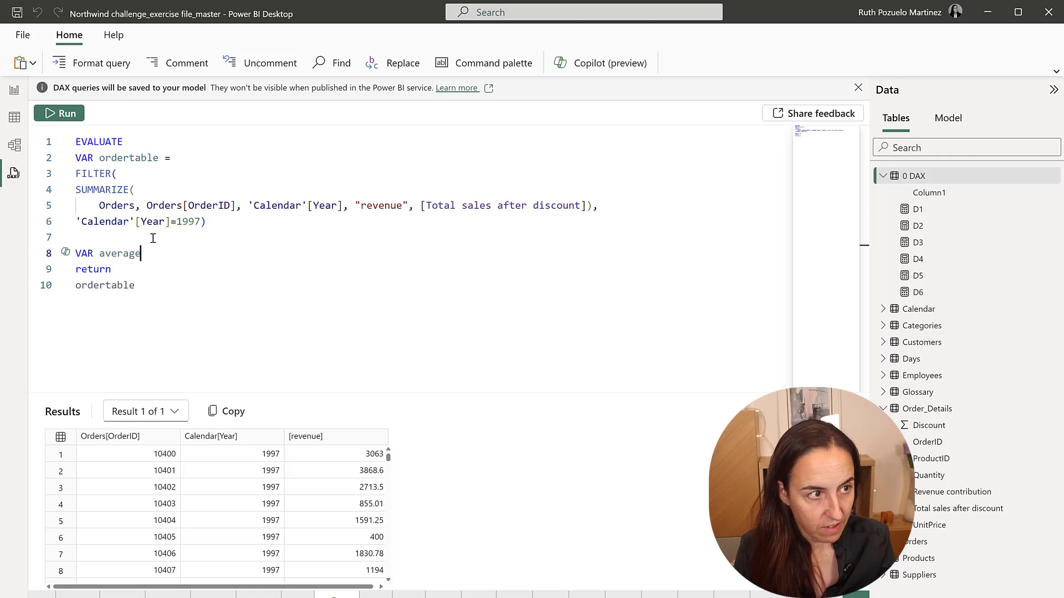
pyautogui.write('SalesVa')
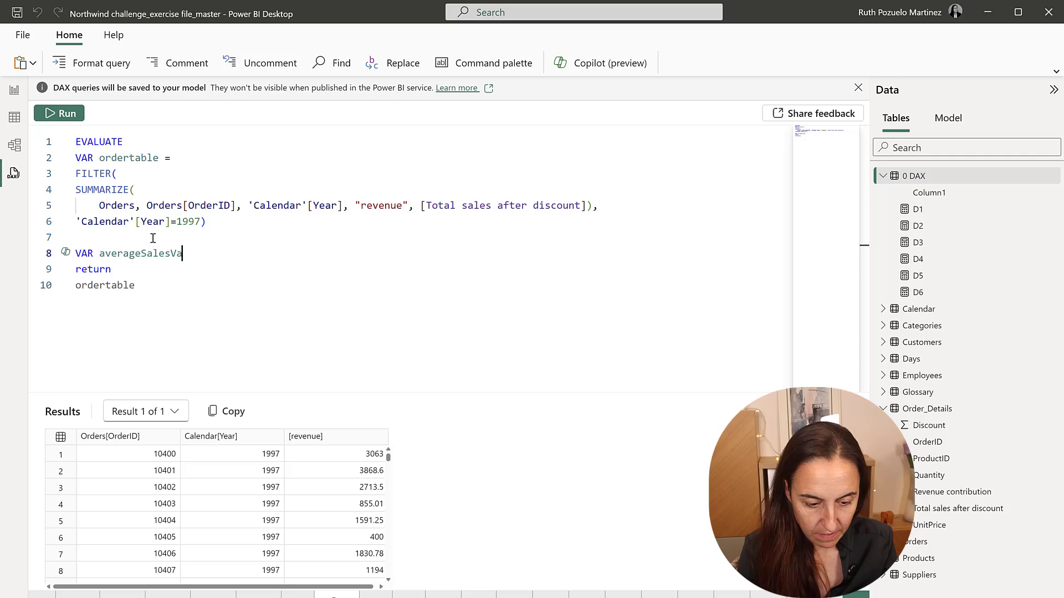
pyautogui.write('lue =')
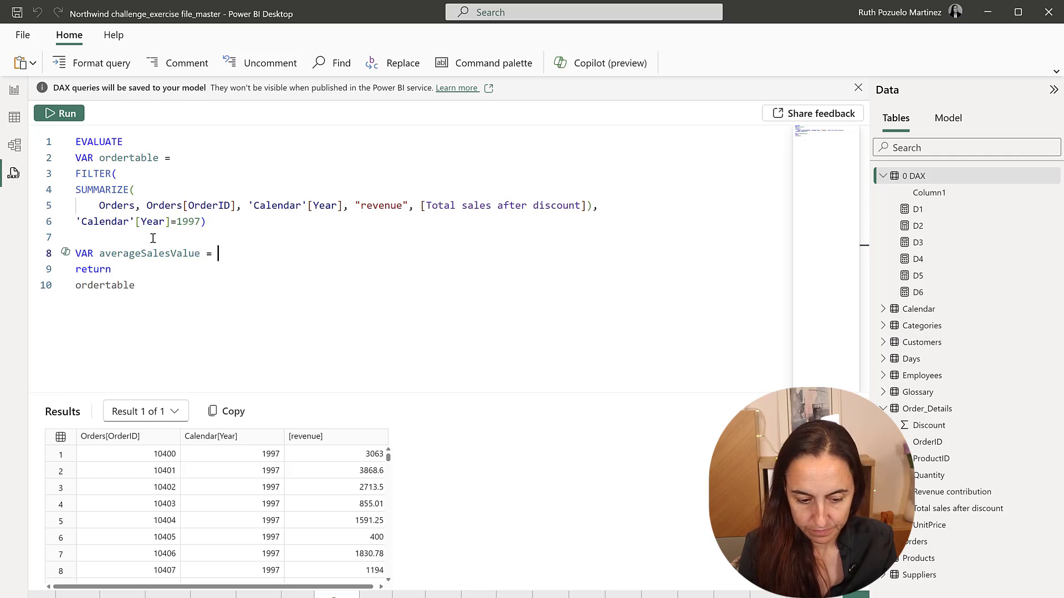
# - Define averageSalesValue as the AVERAGEX of [revenue] over ordertable
pyautogui.press('Return')
pyautogui.write('av')
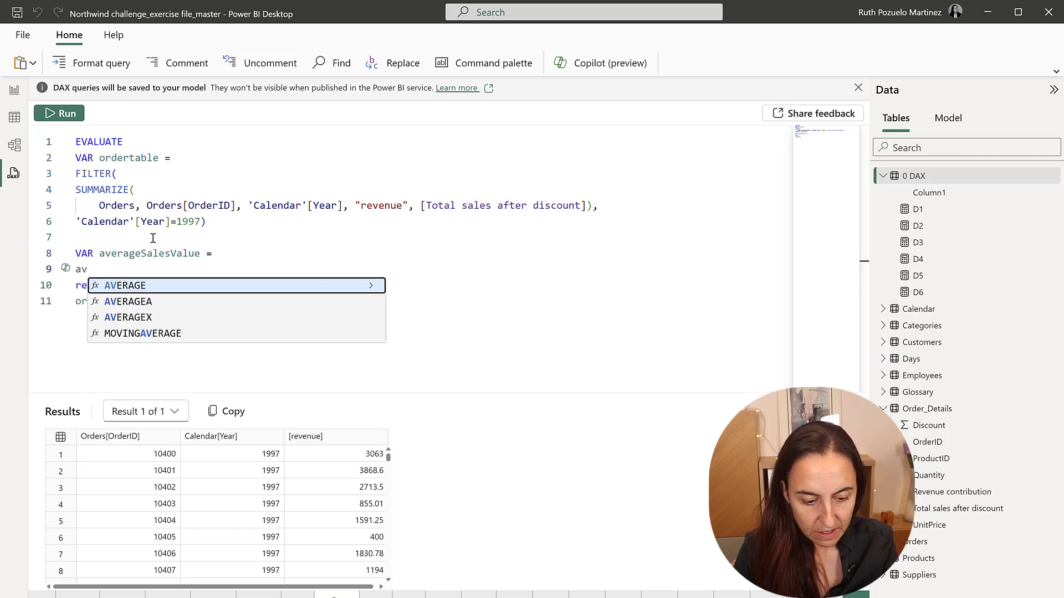
pyautogui.press('Down')
pyautogui.press('Tab')
pyautogui.press('Return')
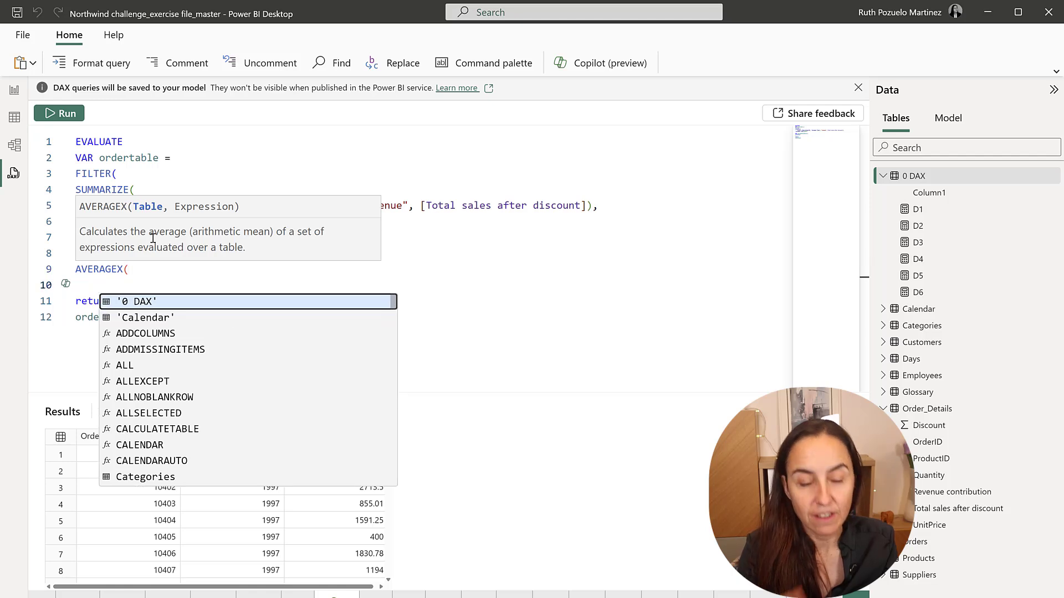
pyautogui.write('order')
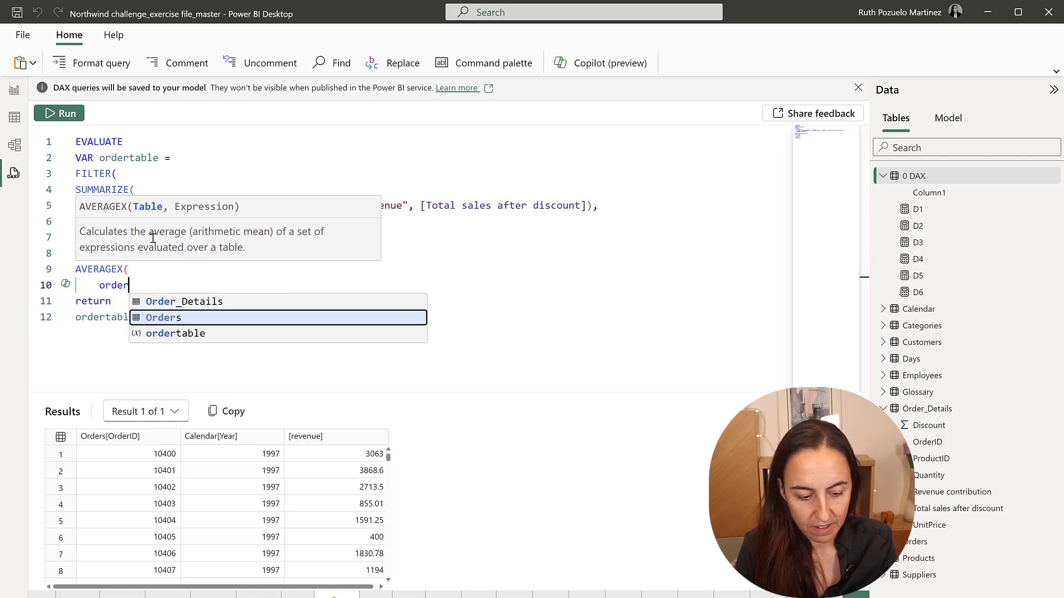
pyautogui.press('Down')
pyautogui.press('Tab')
pyautogui.write(',')
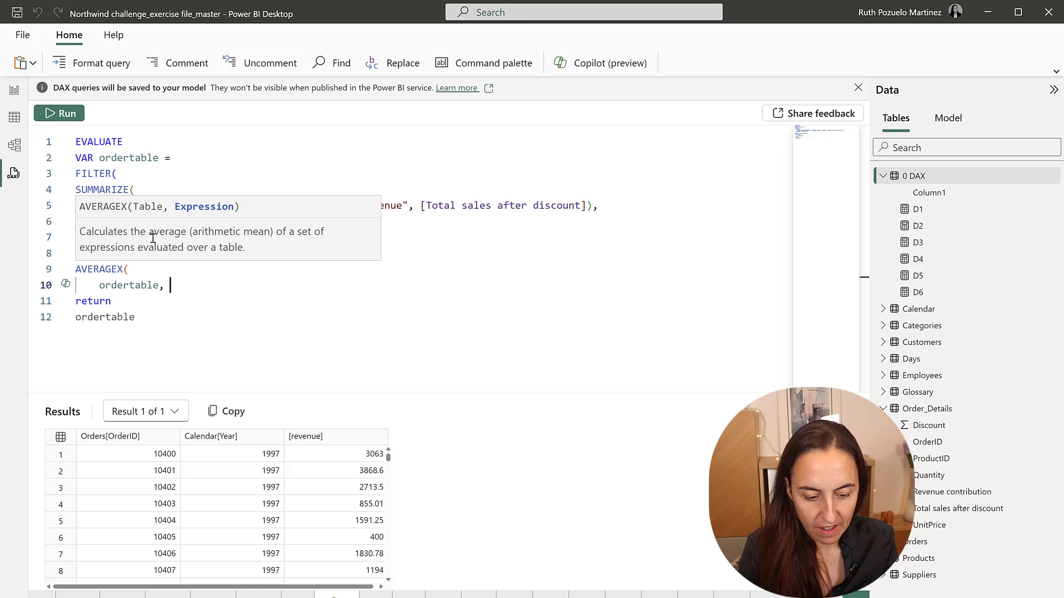
pyautogui.write(' [rev')
pyautogui.press('Down')
pyautogui.press('Tab')
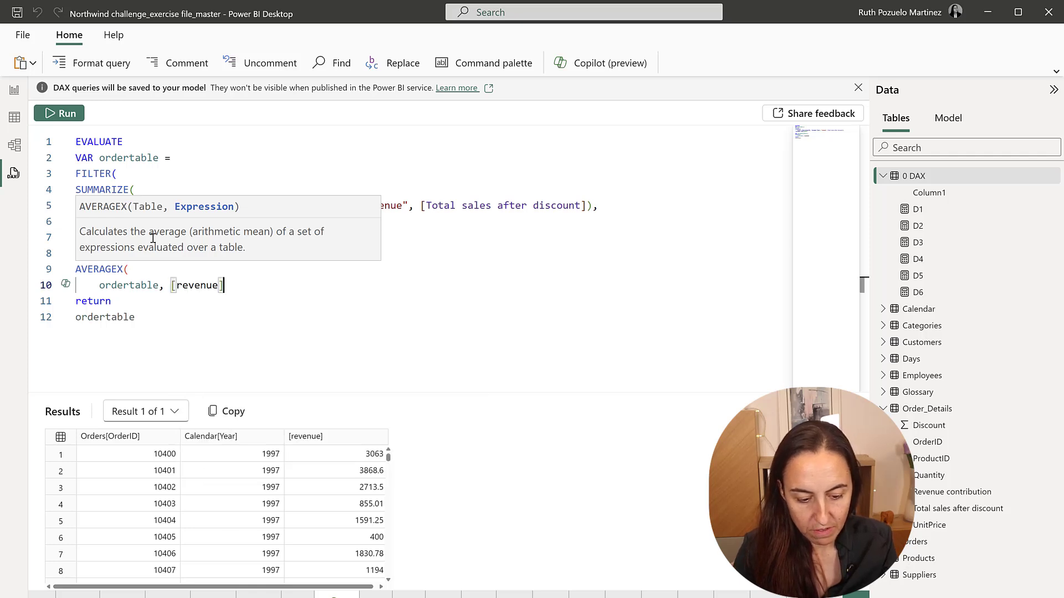
pyautogui.write(')')
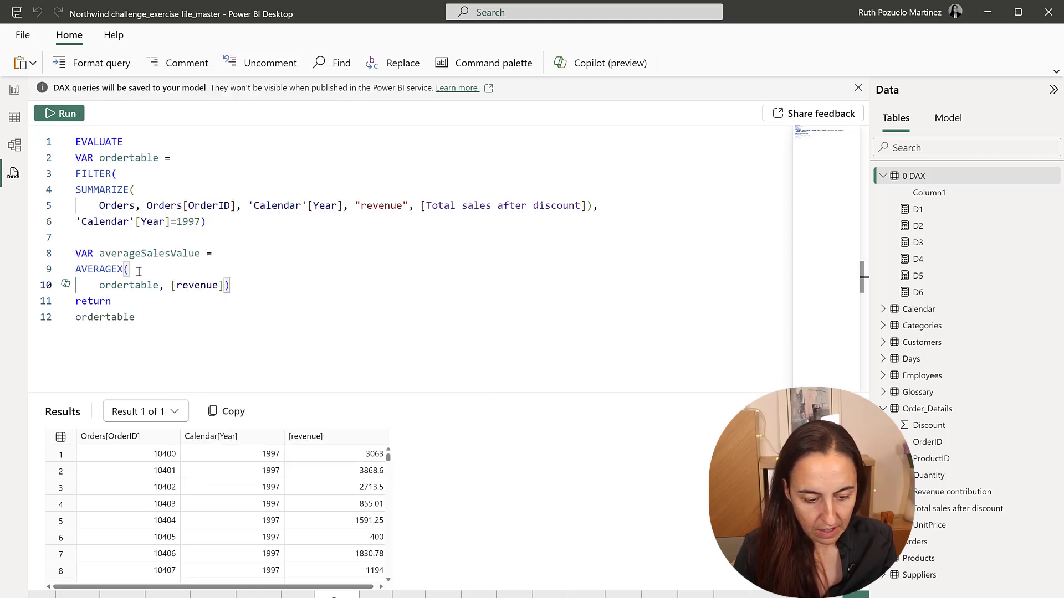
# - Return averageSalesValue instead of ordertable and run the query
pyautogui.doubleClick(116, 317)
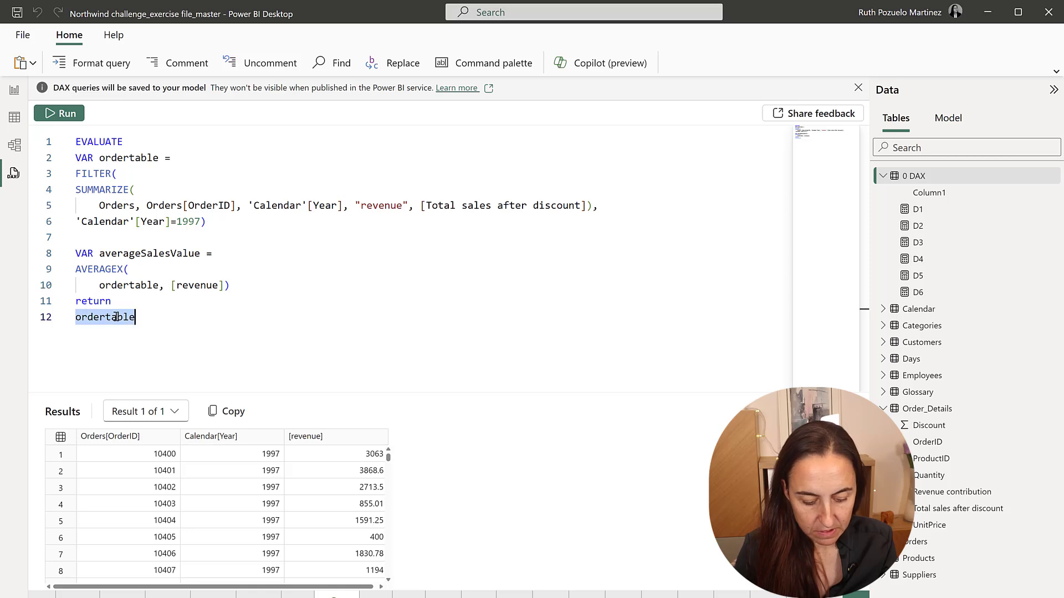
pyautogui.write('aver')
pyautogui.press('Down')
pyautogui.press('Down')
pyautogui.press('Tab')
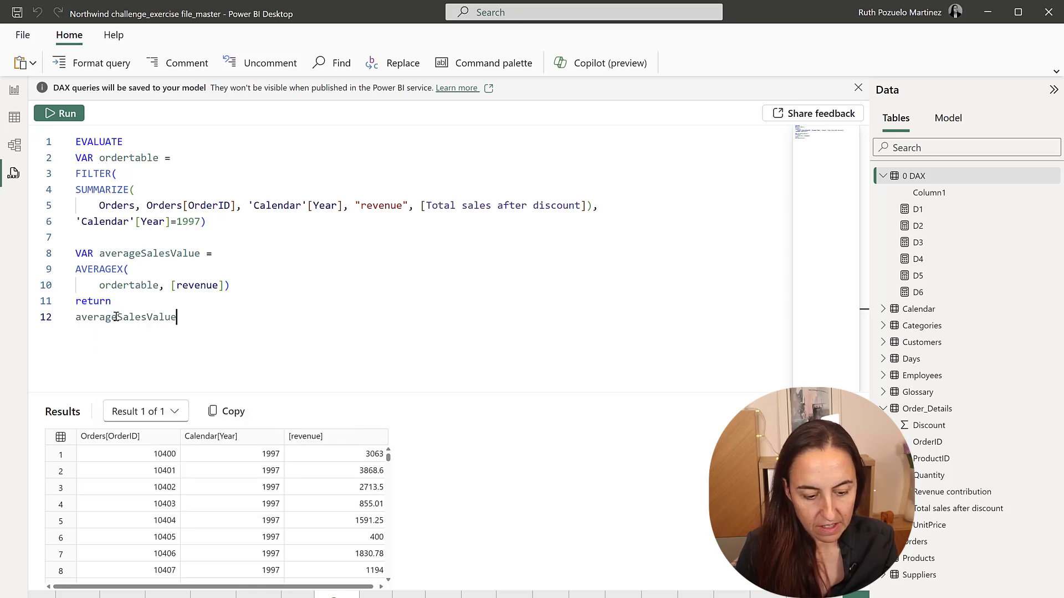
pyautogui.click(62, 116)
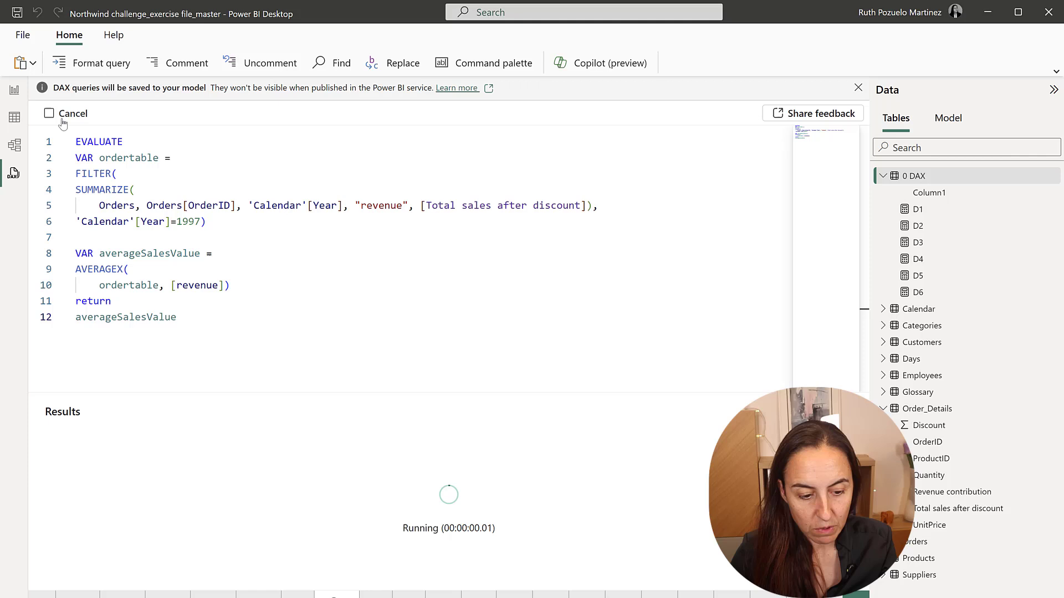
# - Wrap the AVERAGEX expression in a ROW function with the column name "results" and run the query
pyautogui.click(241, 285)
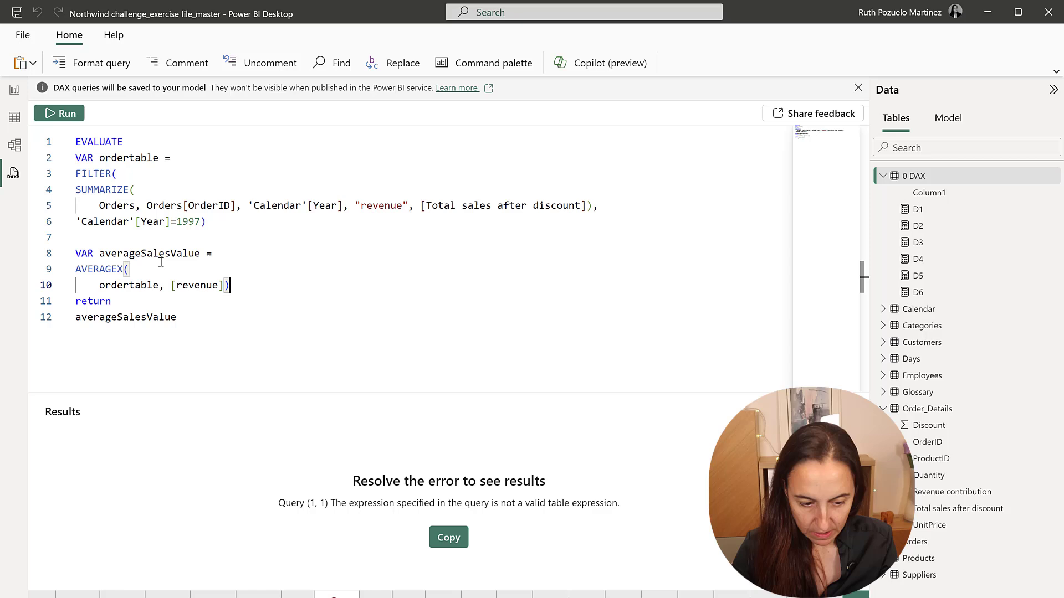
pyautogui.click(225, 253)
pyautogui.press('Return')
pyautogui.write('r')
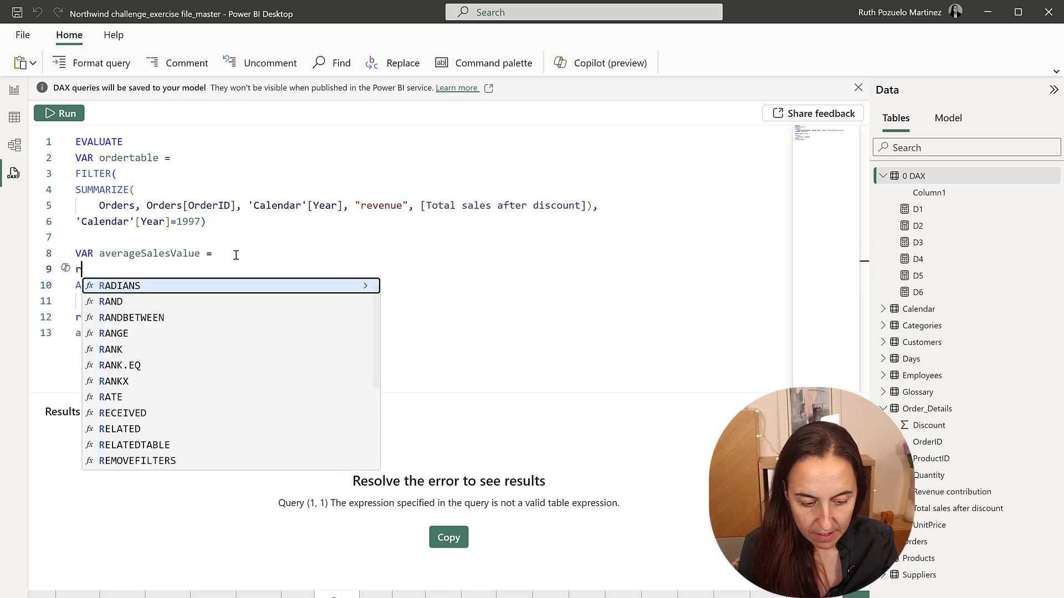
pyautogui.write('ow(')
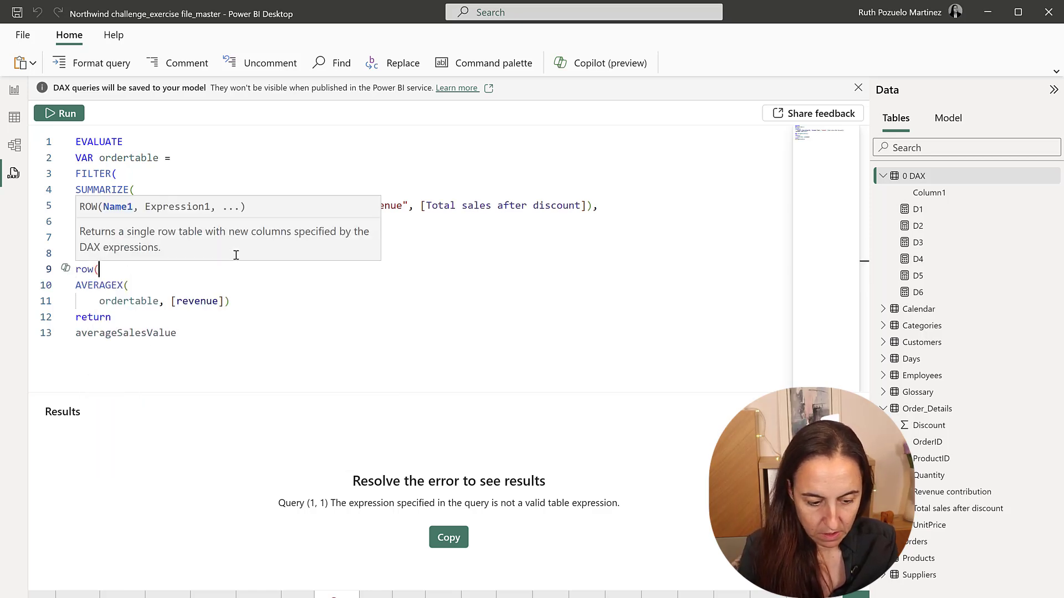
pyautogui.write('"re')
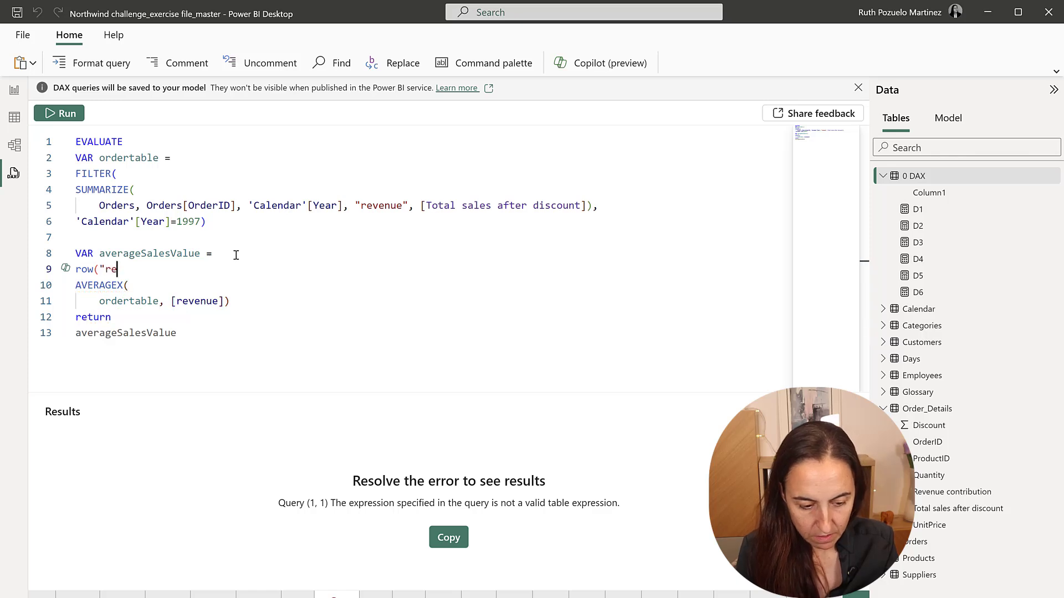
pyautogui.write('sults"')
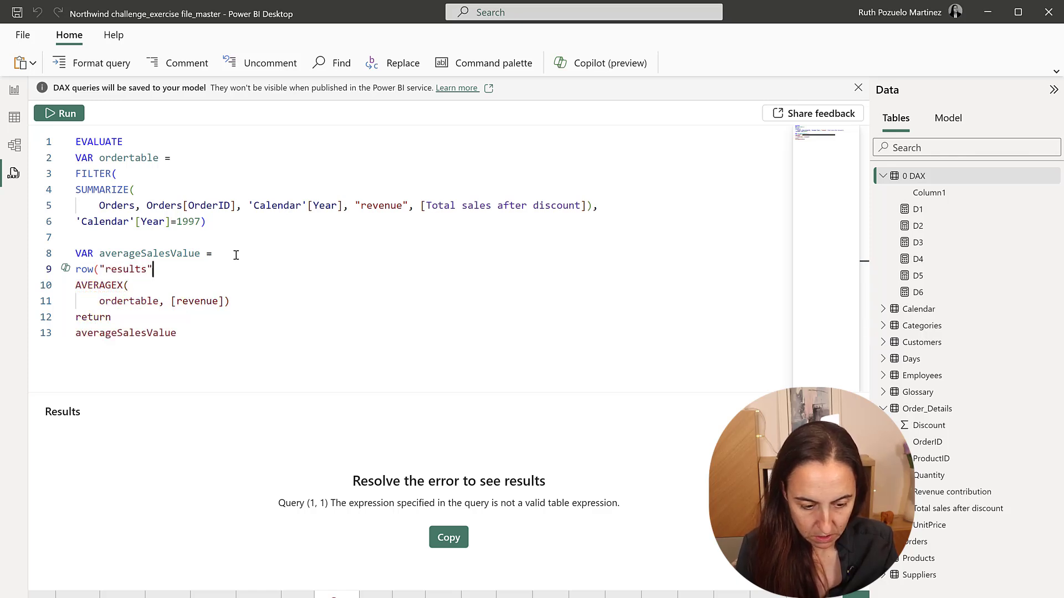
pyautogui.write(',')
pyautogui.click(267, 303)
pyautogui.press('Return')
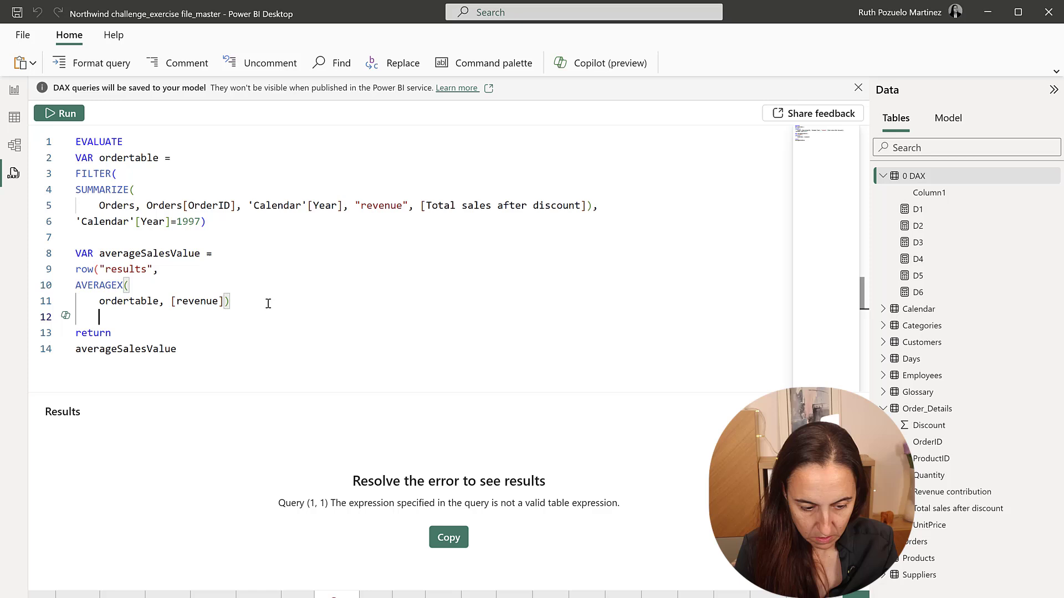
pyautogui.write(')')
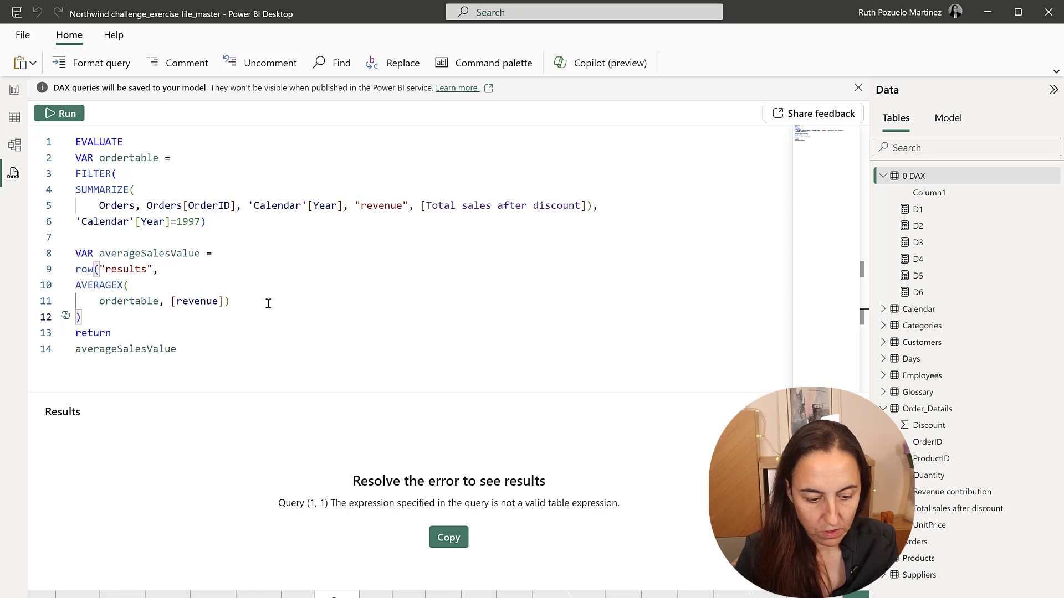
pyautogui.click(51, 115)
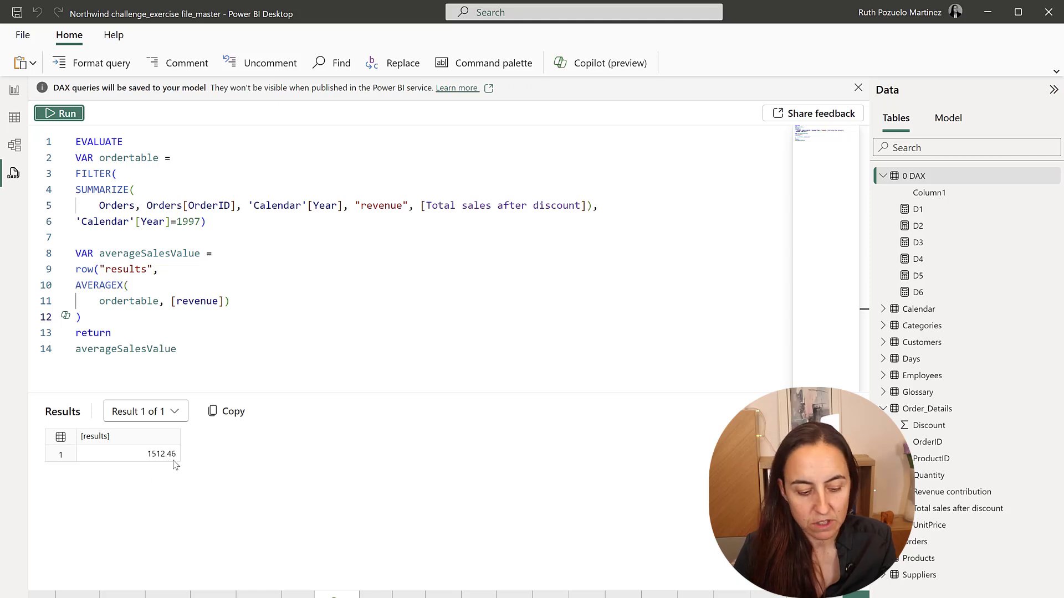
# - Remove the ROW wrapper and its closing parenthesis from around the AVERAGEX expression
pyautogui.click(82, 318)
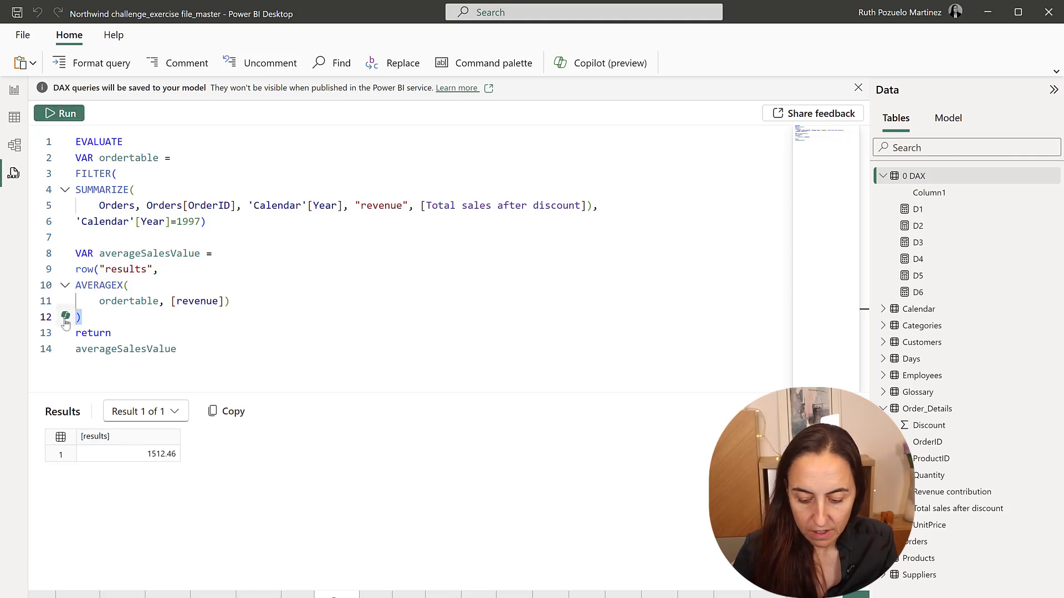
pyautogui.press('BackSpace')
pyautogui.moveTo(162, 269); pyautogui.dragTo(66, 273)
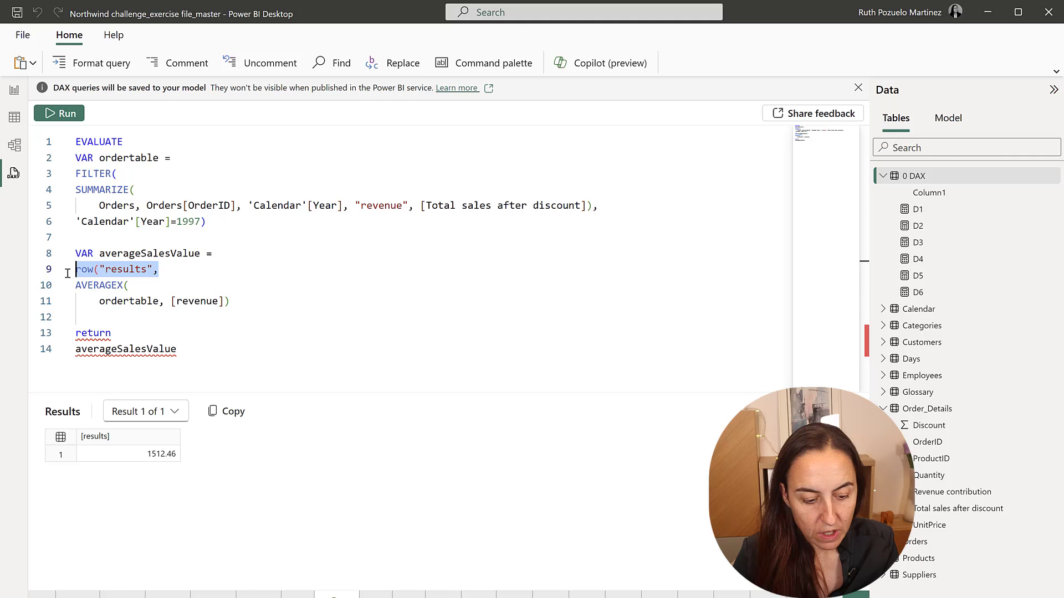
pyautogui.press('BackSpace')
pyautogui.press('BackSpace')
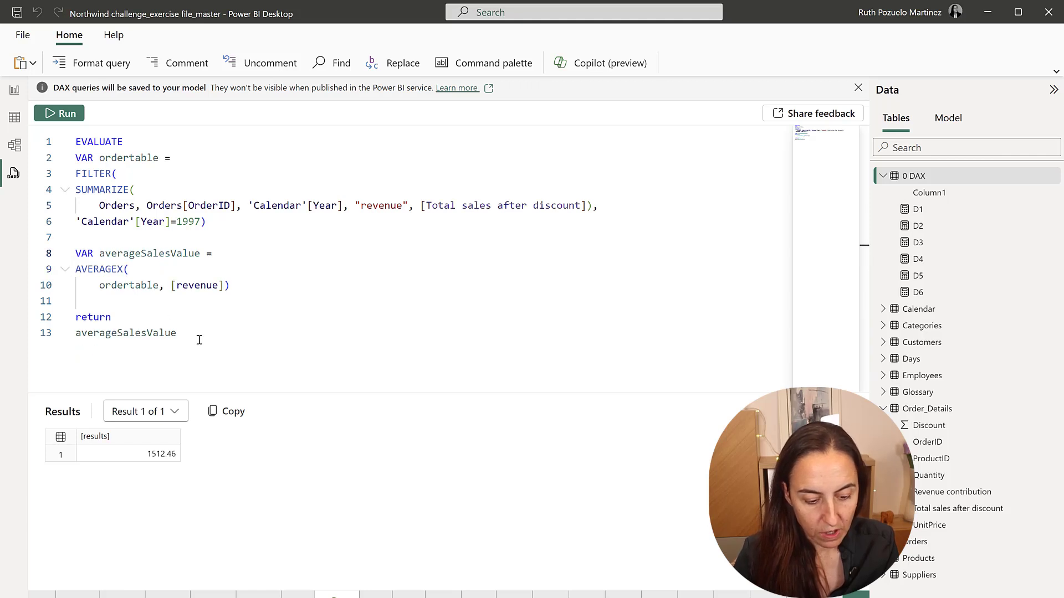
# - Replace the returned expression with FILTER(ordertable, [Total sales after discount]>averageSalesValue)
pyautogui.moveTo(199, 337); pyautogui.dragTo(73, 331)
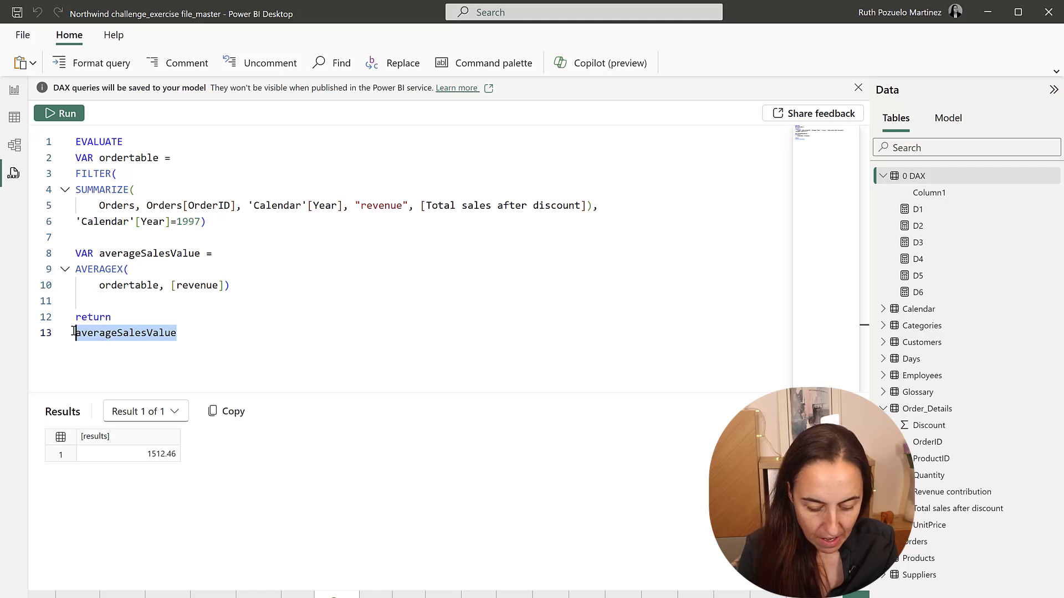
pyautogui.write('FILTER(')
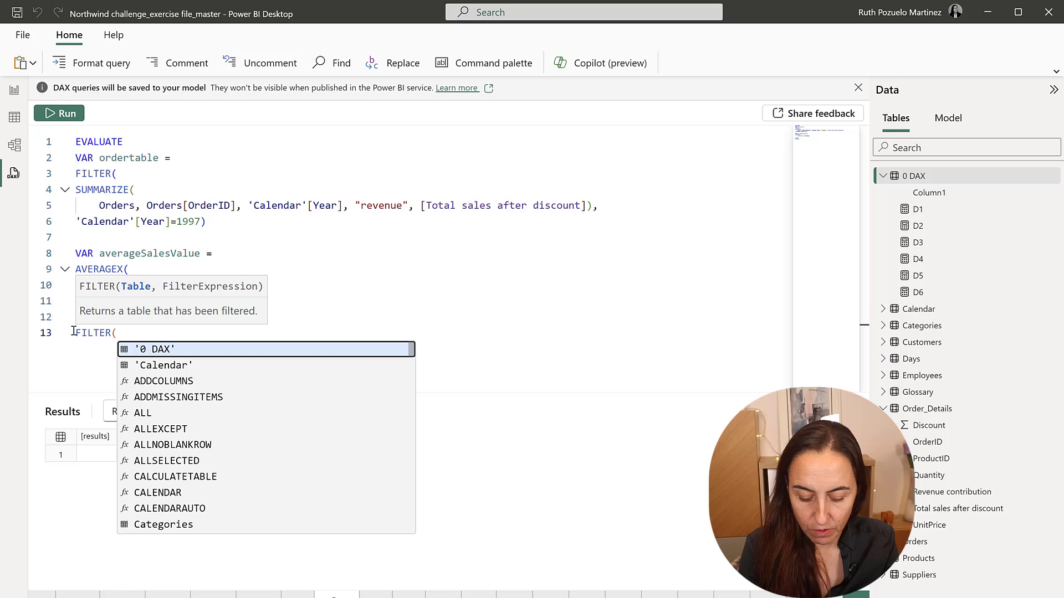
pyautogui.write('ordertable')
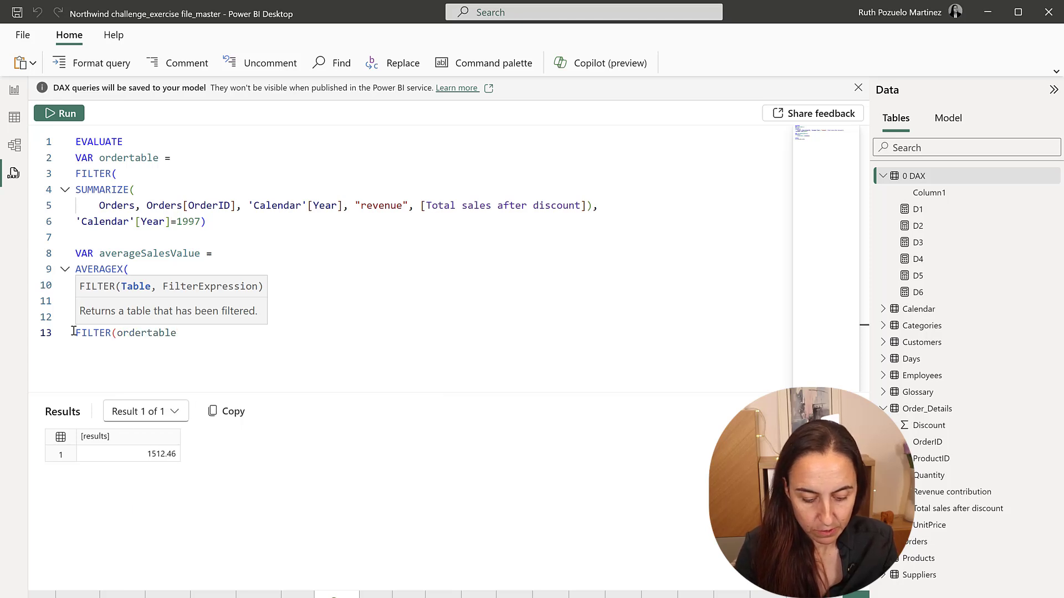
pyautogui.write(', [Total sales after discount]')
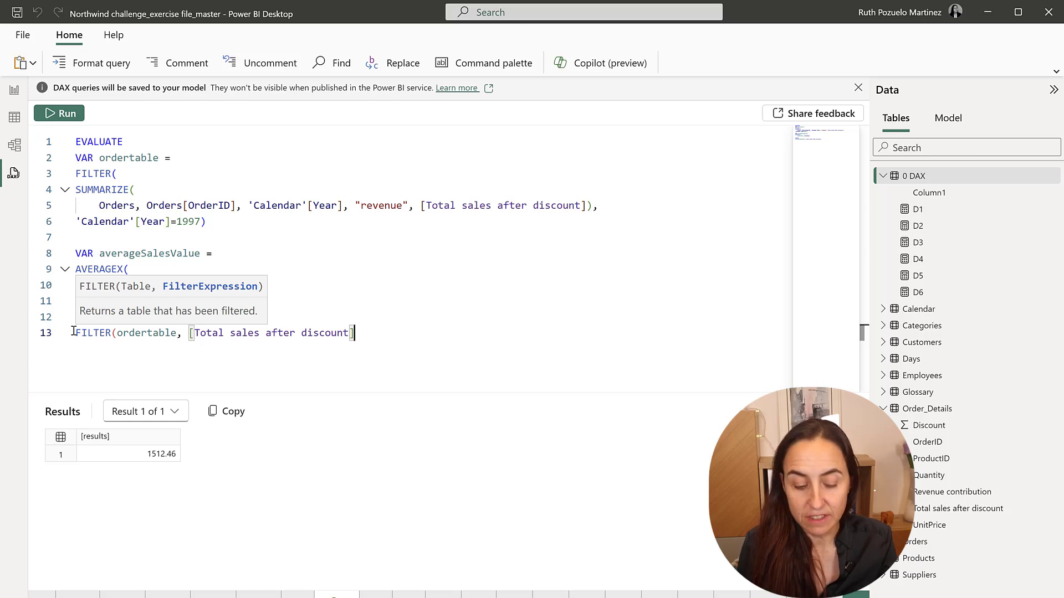
pyautogui.write('>ave')
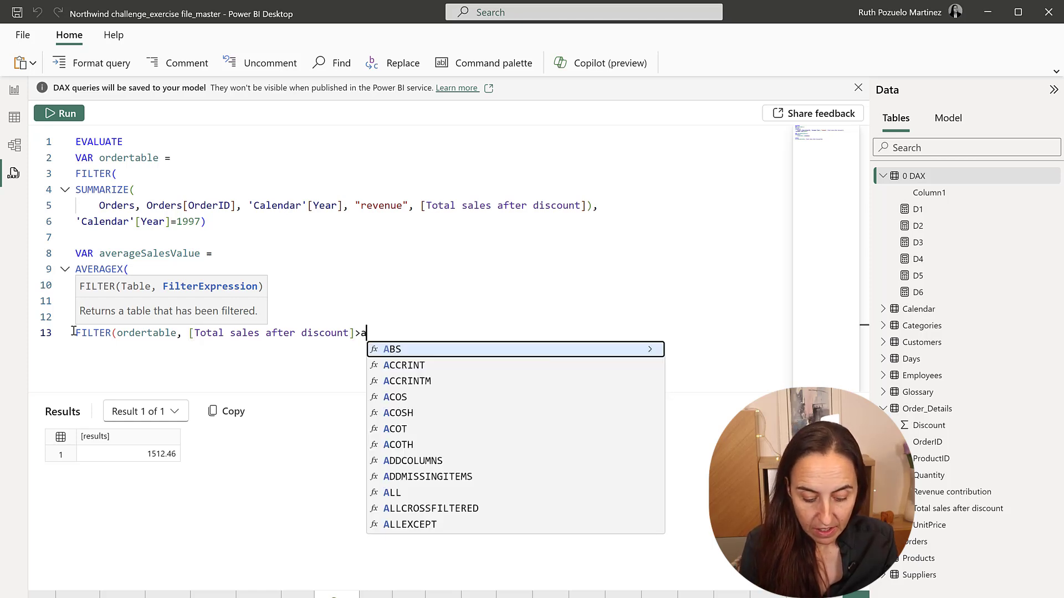
pyautogui.press('Down')
pyautogui.press('Down')
pyautogui.press('Tab')
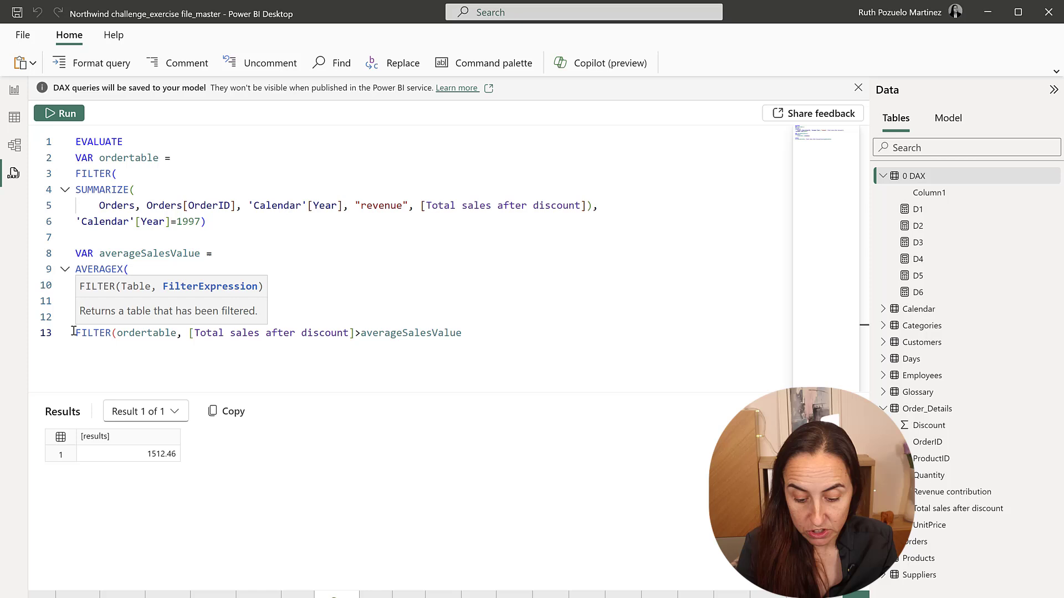
pyautogui.write(')')
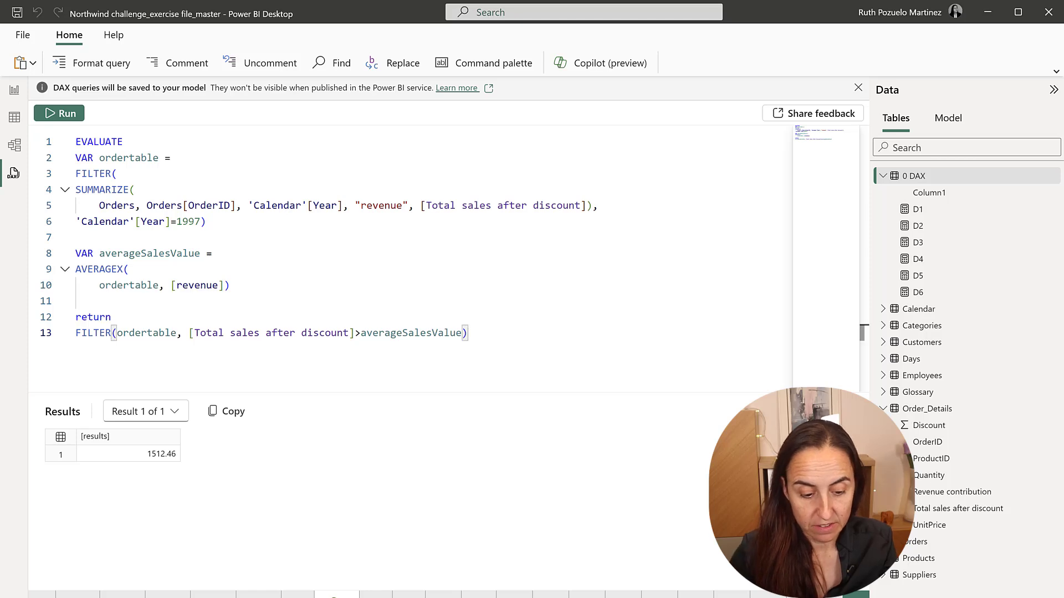
# - Run the query and look through the returned order rows
pyautogui.click(61, 114)
pyautogui.scroll(-3, 242, 496)
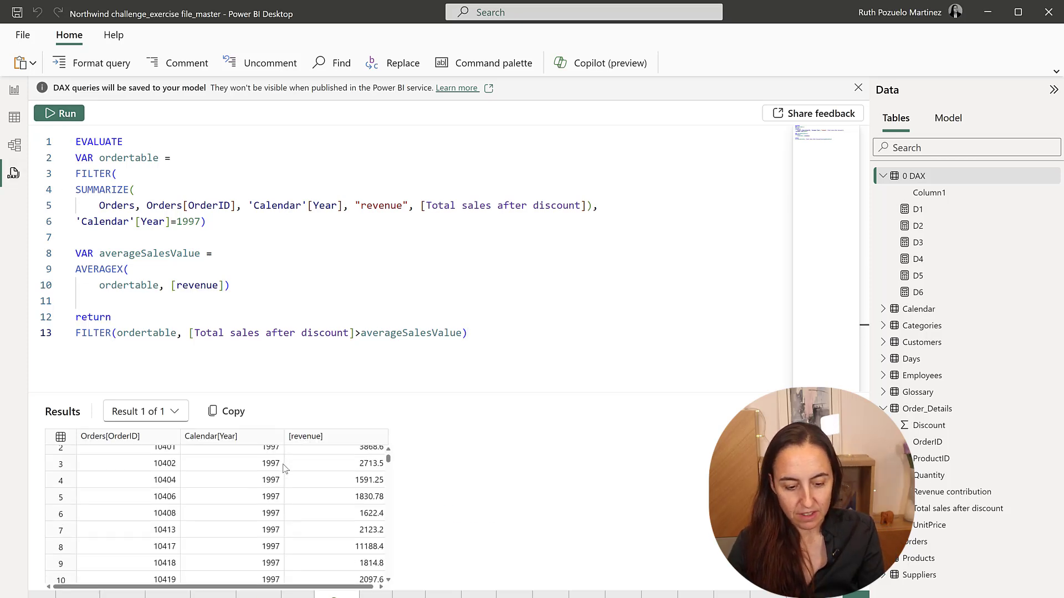
pyautogui.scroll(-2, 305, 504)
pyautogui.scroll(4, 314, 514)
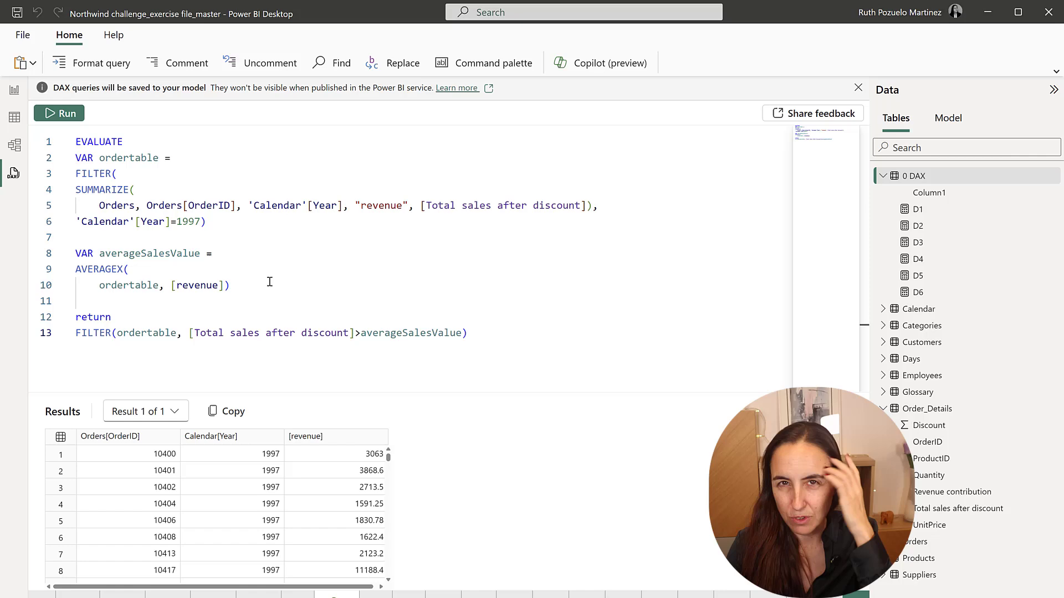
# - Copy the whole query except the EVALUATE line, from VAR ordertable through the returned FILTER expression, and switch to the report page
pyautogui.moveTo(480, 345); pyautogui.dragTo(68, 159)
pyautogui.hotkey('ctrl', 'c')
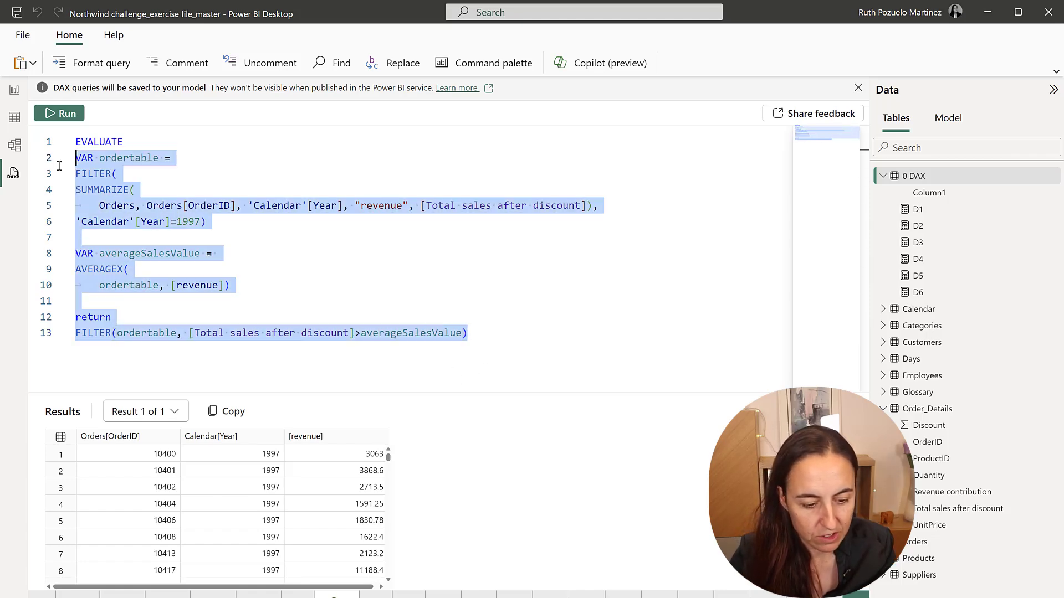
pyautogui.click(15, 90)
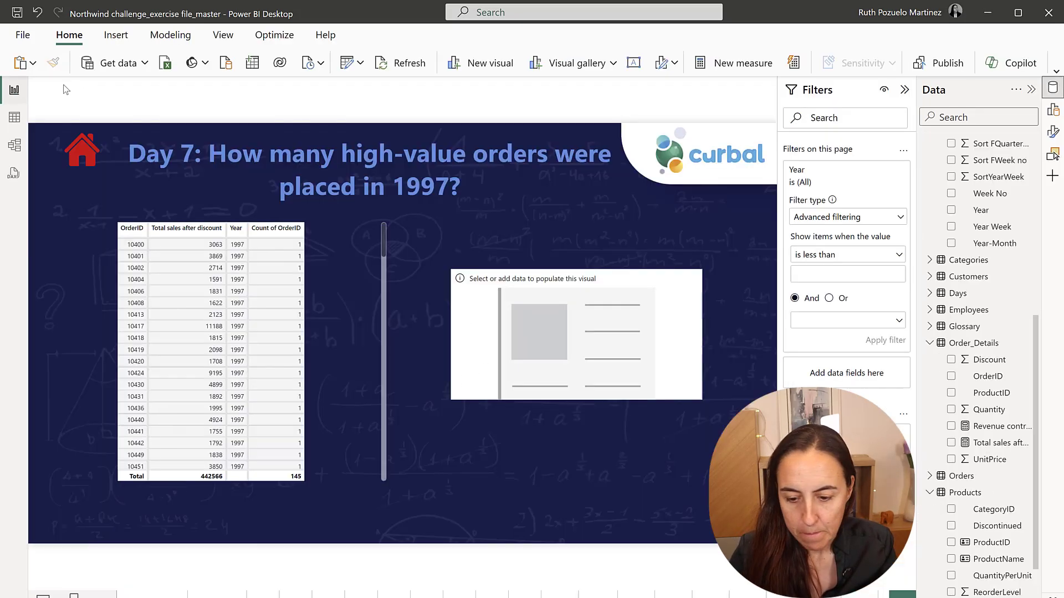
# - Create a new measure named D7 in the 0 DAX table and paste the copied DAX expression below its name
pyautogui.scroll(5, 1003, 191)
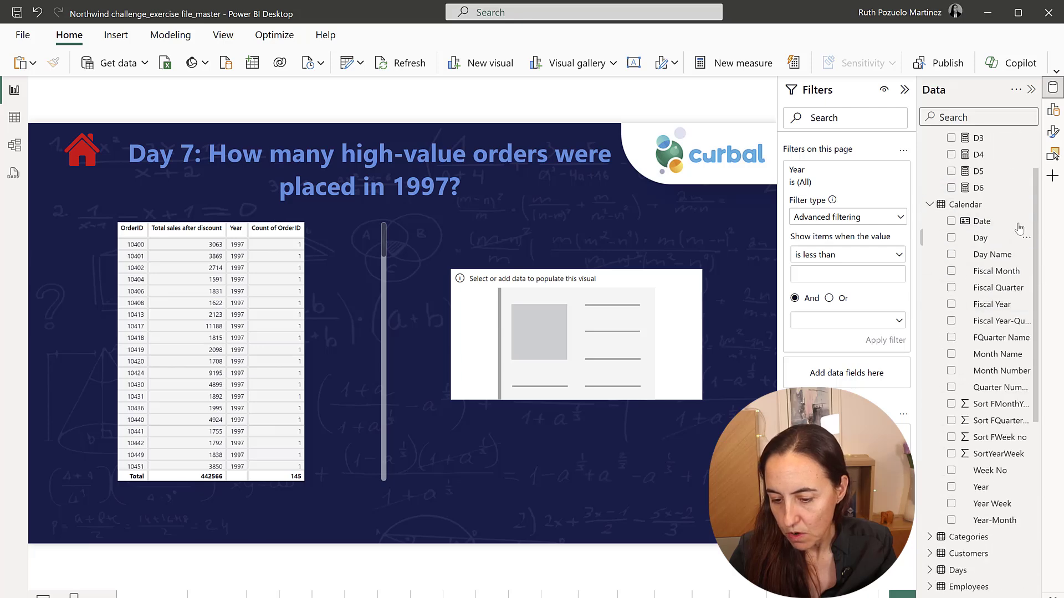
pyautogui.click(929, 204)
pyautogui.scroll(3, 931, 206)
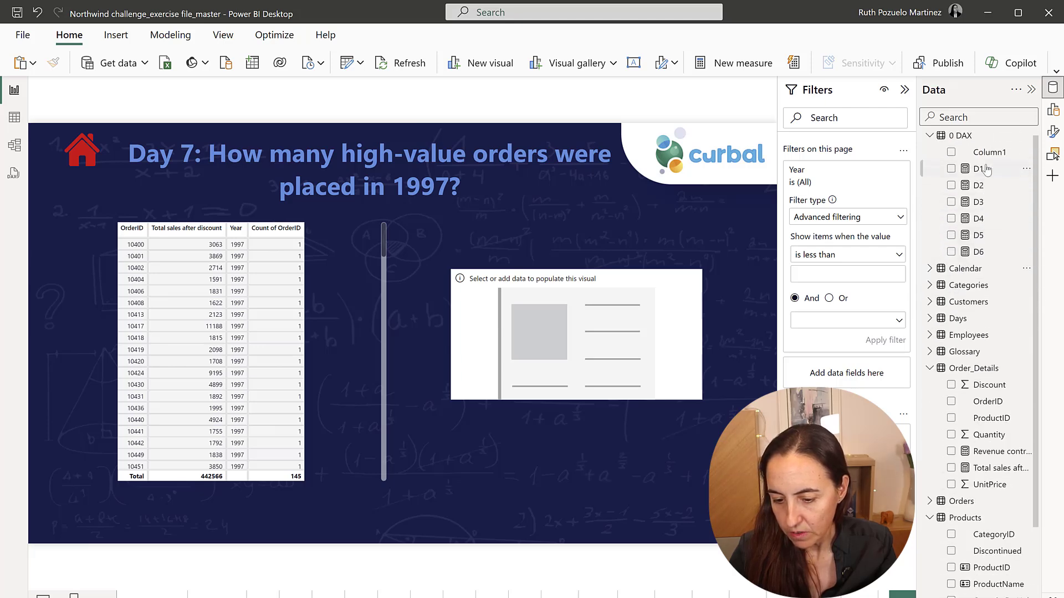
pyautogui.rightClick(969, 141)
pyautogui.click(909, 169)
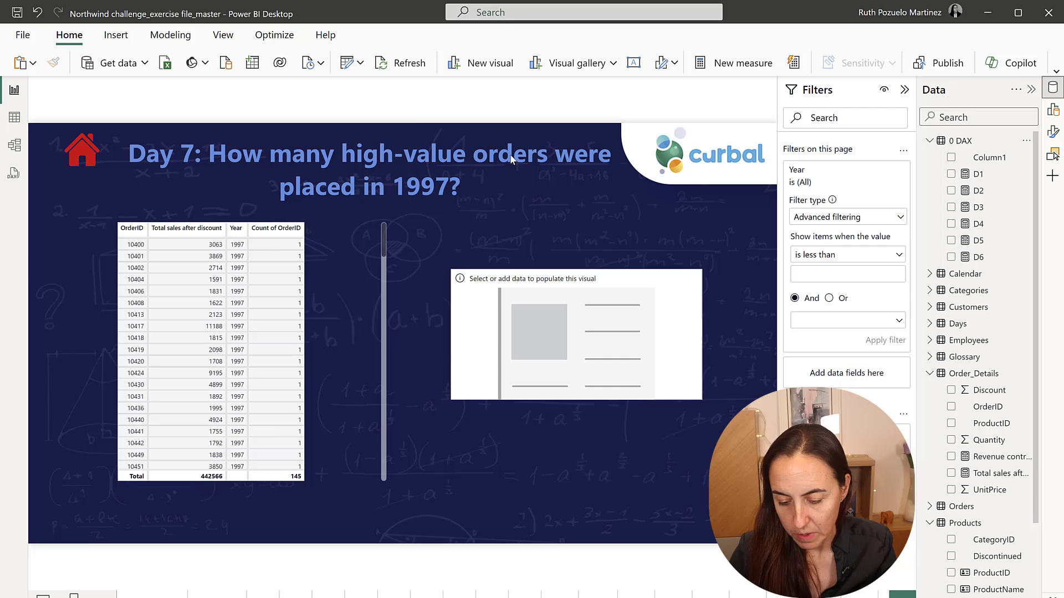
pyautogui.write('D7 =')
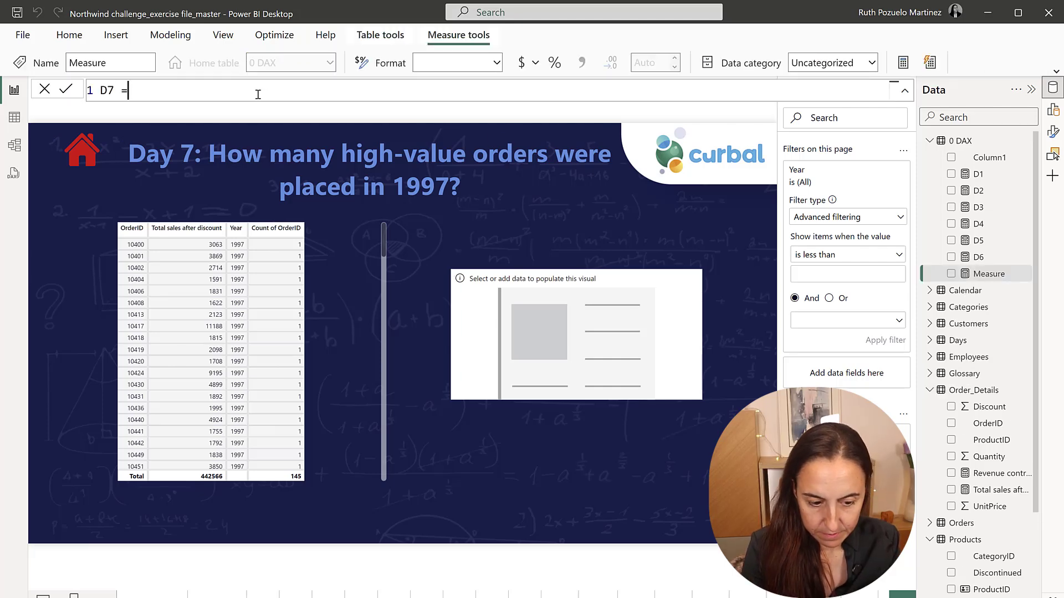
pyautogui.hotkey('shift', 'Return')
pyautogui.hotkey('ctrl', 'v')
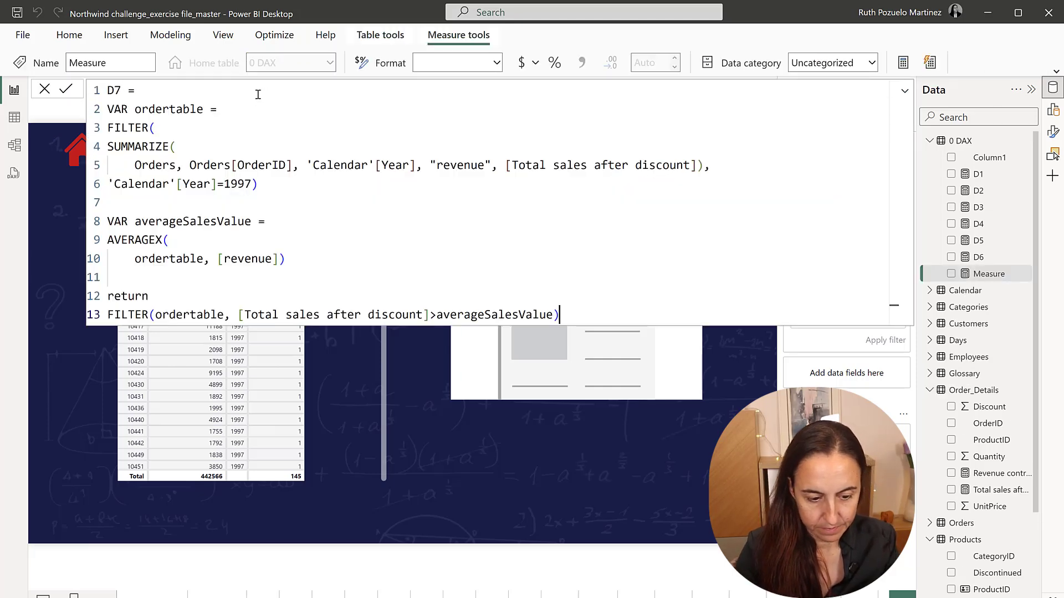
# - Wrap the measure's returned FILTER expression in COUNTROWS, adding the closing parenthesis, and commit the D7 measure
pyautogui.click(206, 298)
pyautogui.hotkey('shift', 'Return')
pyautogui.write('coun')
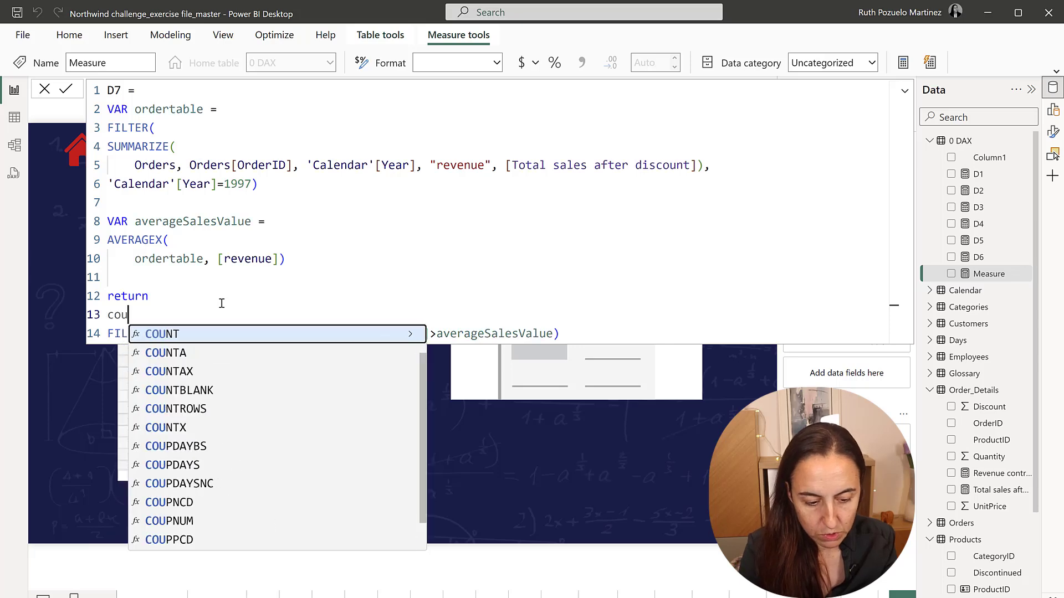
pyautogui.press('Down')
pyautogui.press('Down')
pyautogui.press('Down')
pyautogui.press('Down')
pyautogui.press('Tab')
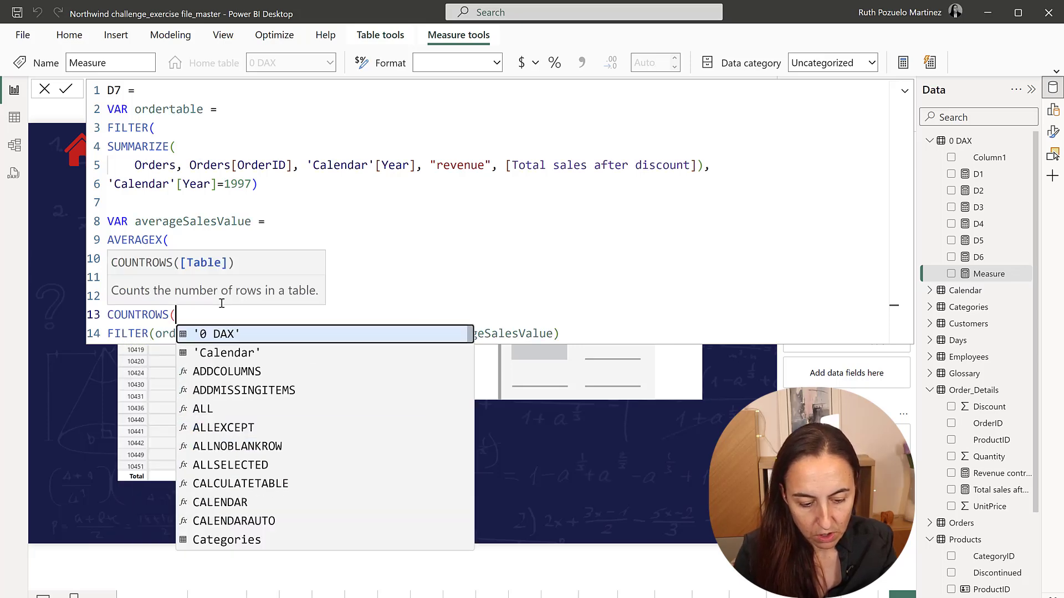
pyautogui.click(600, 334)
pyautogui.write(')')
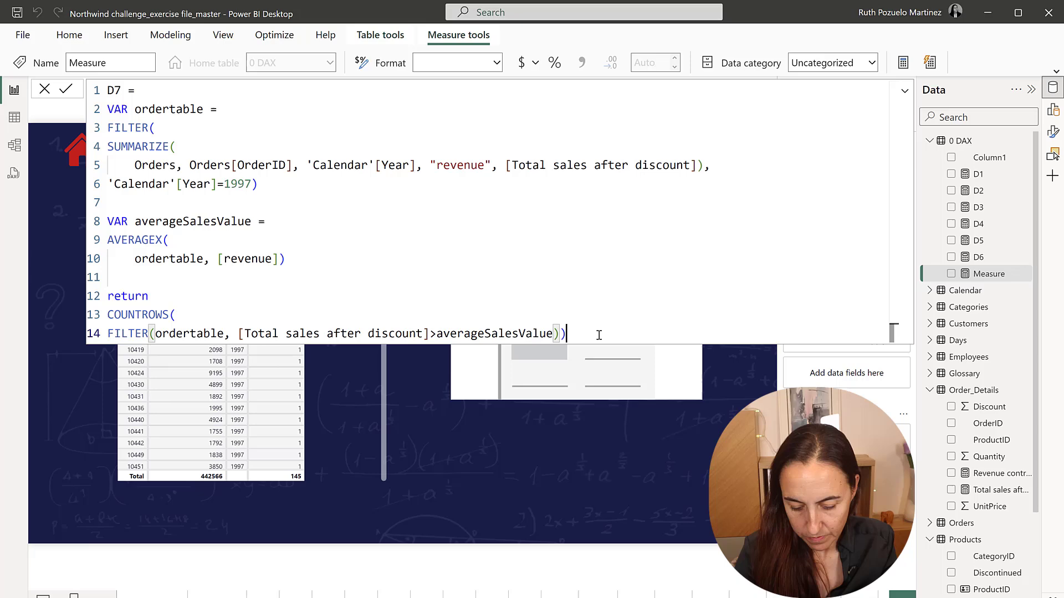
pyautogui.press('Return')
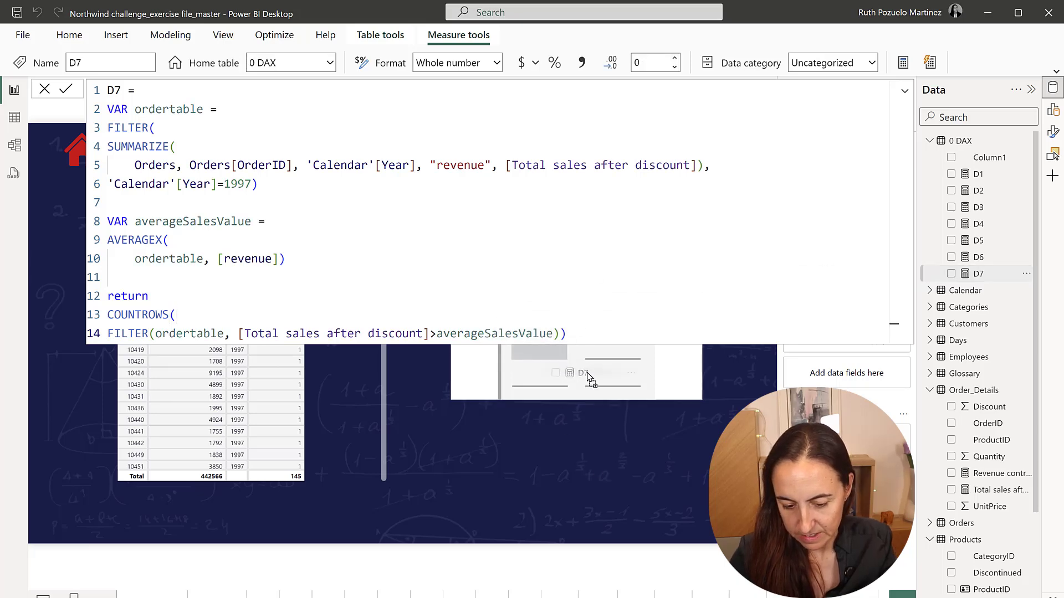
# - Add the D7 measure to the empty card visual on the Day 7 report page
pyautogui.click(582, 372)
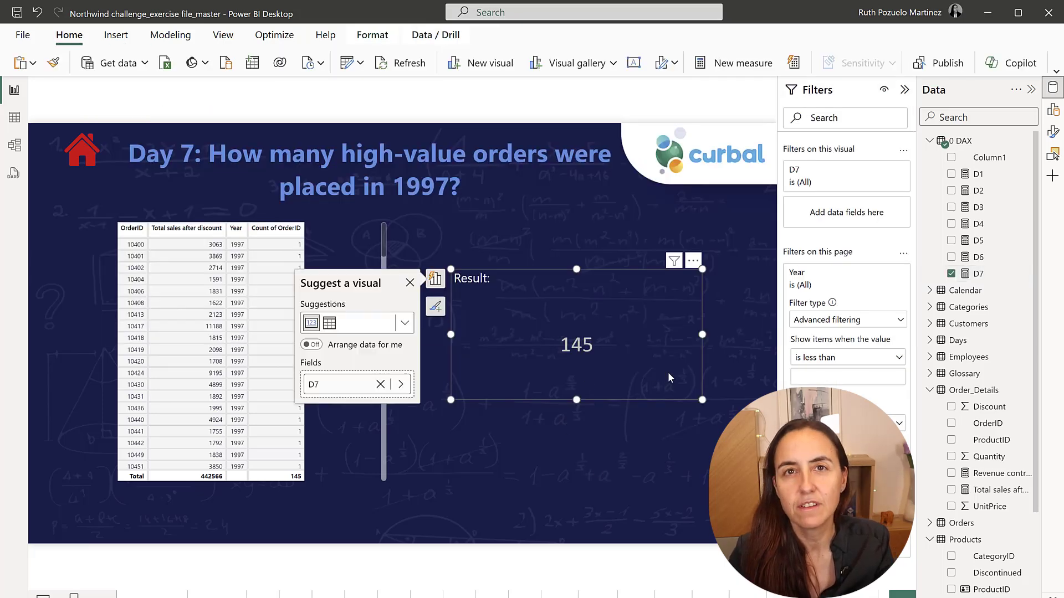